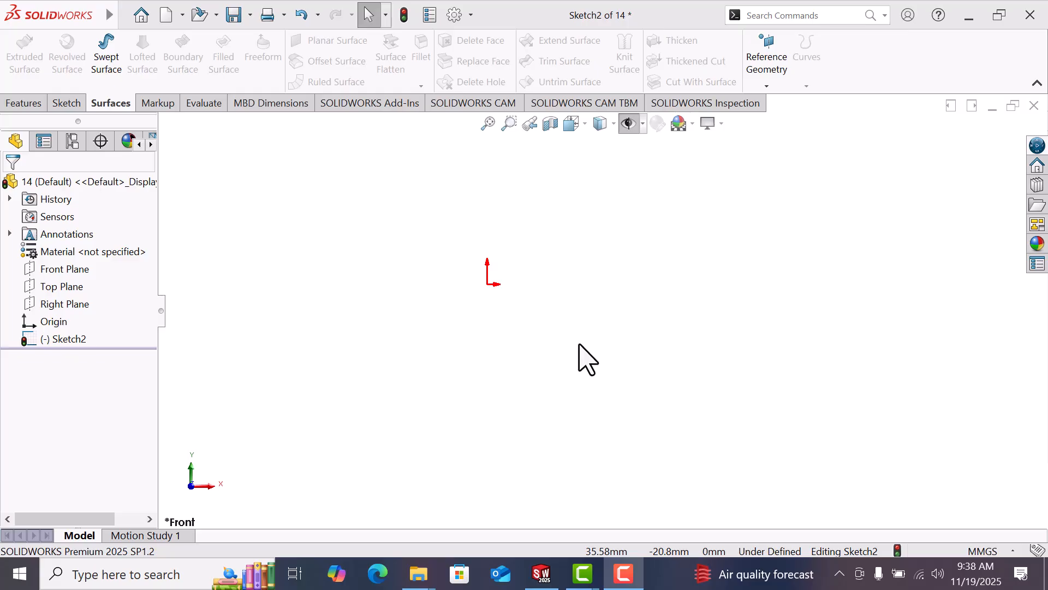
- Sketch two concentric circles centred on the origin, about 54 mm and 34 mm in diameter
left_click(71, 105)
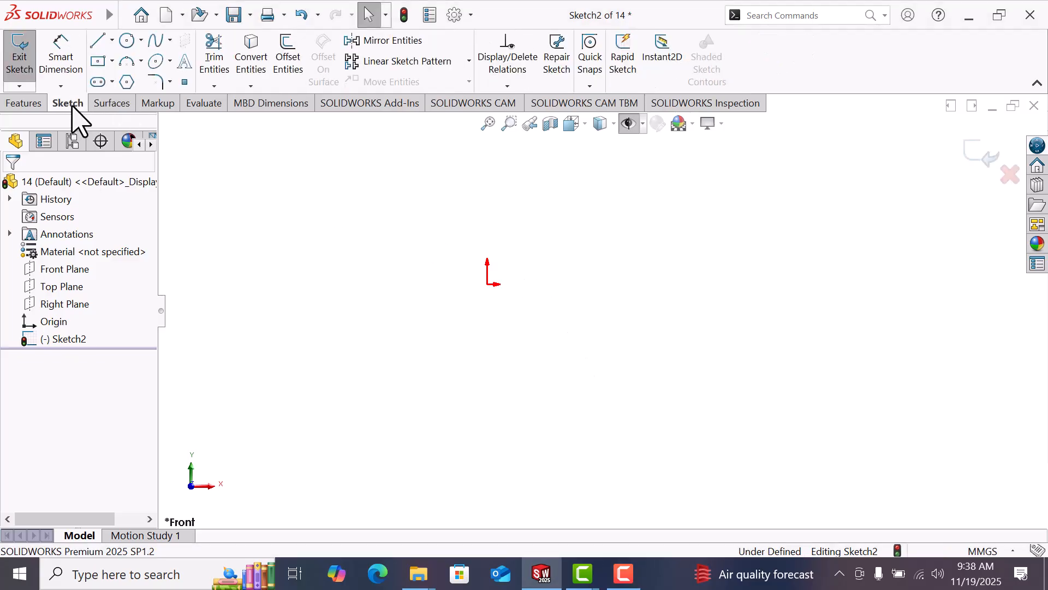
left_click(126, 41)
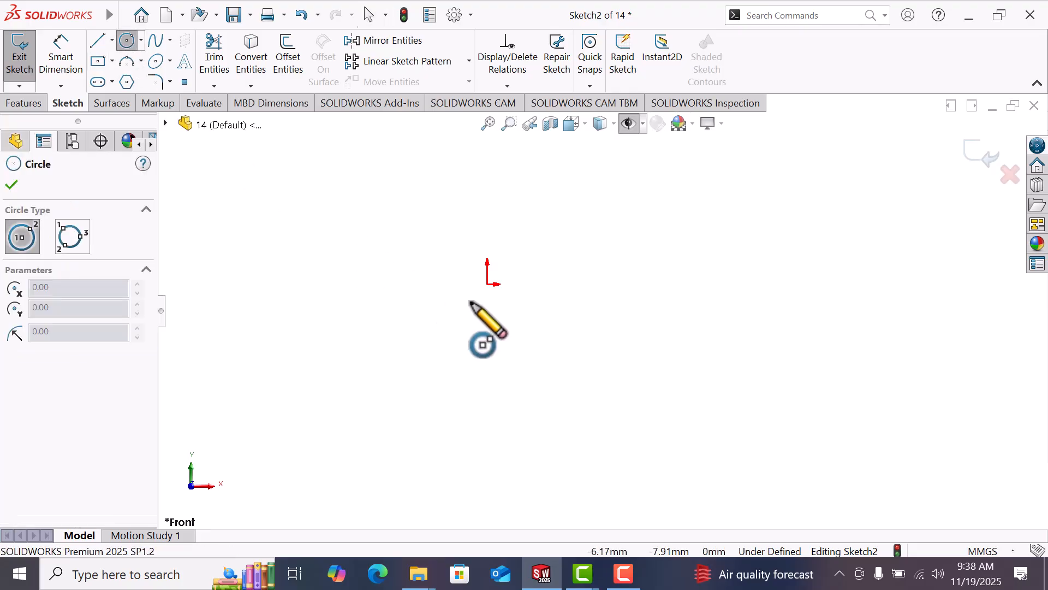
left_click(488, 284)
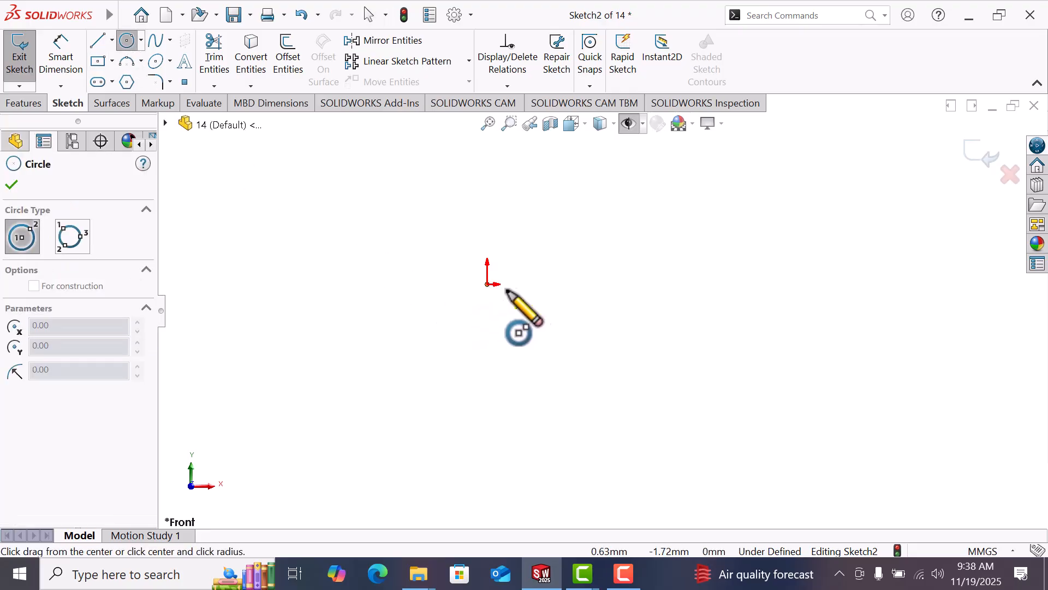
left_click(559, 284)
left_click(487, 284)
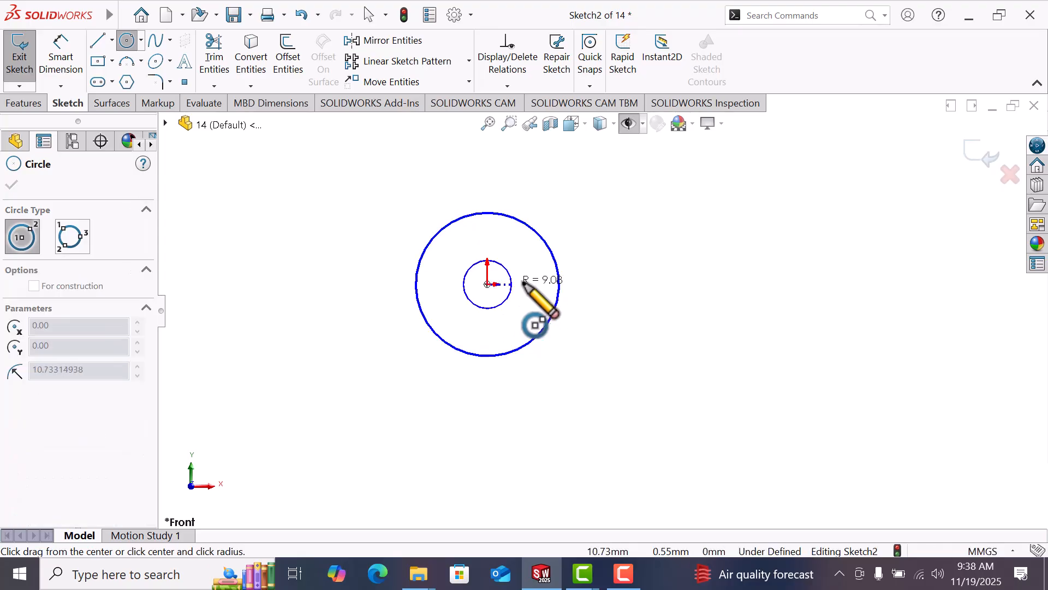
left_click(530, 295)
- Dimension the outer circle at the origin to a diameter of 40 mm
right_click_drag(627, 329, 612, 236)
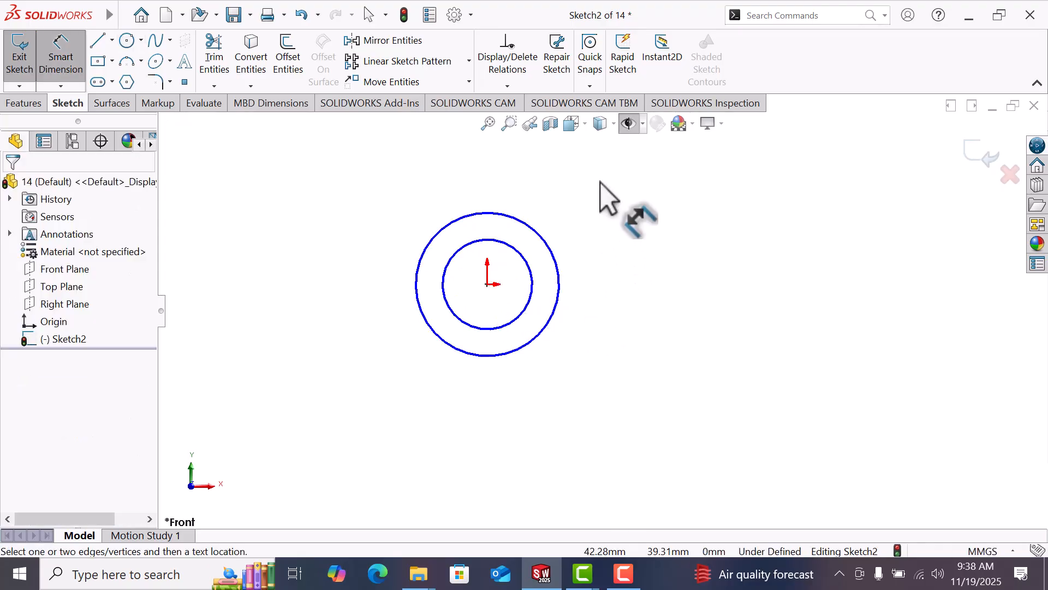
left_click(540, 225)
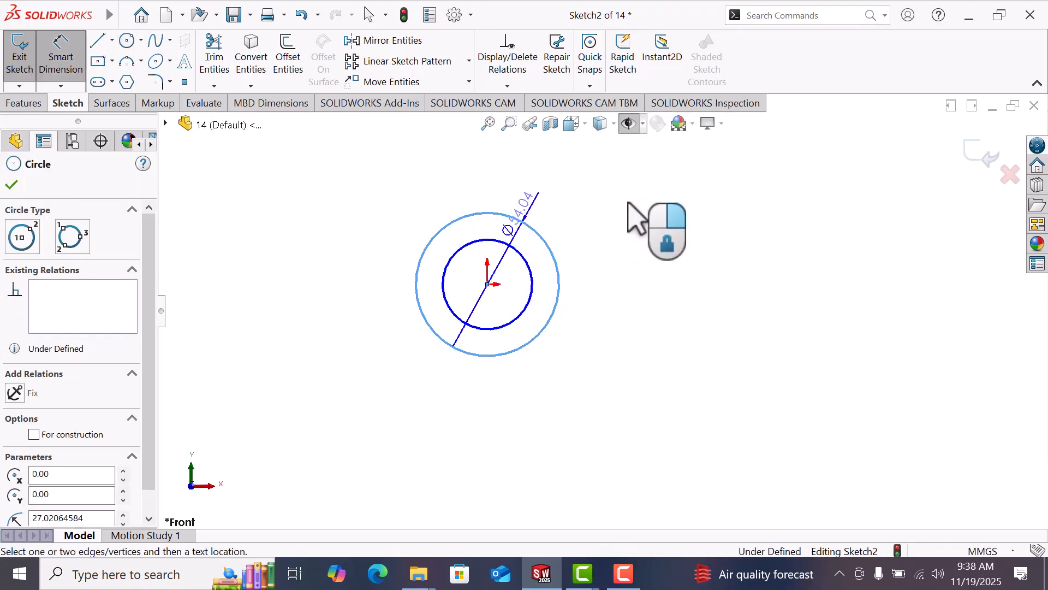
left_click(629, 203)
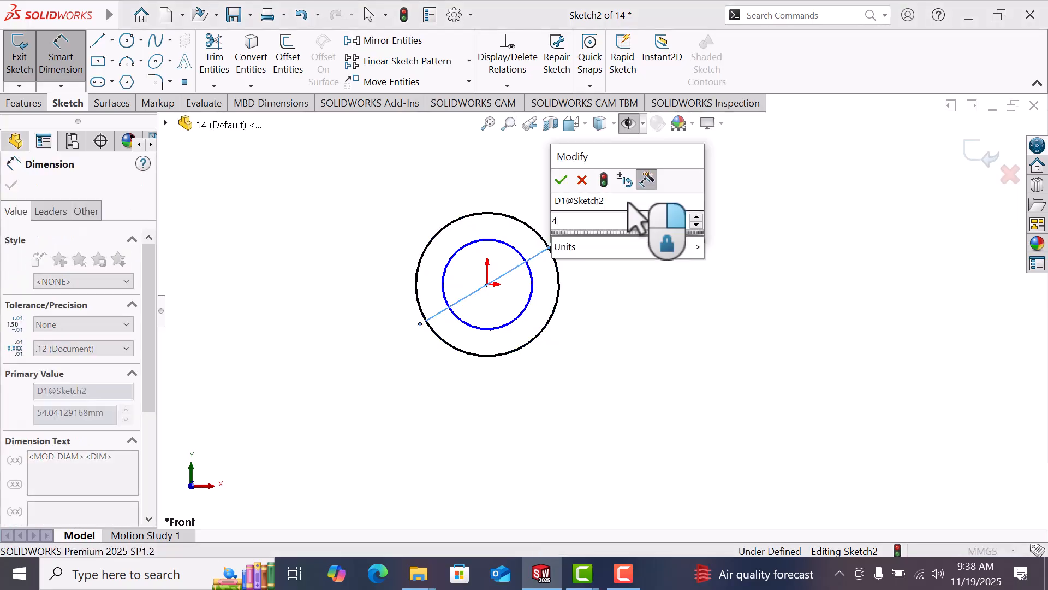
type("40")
key("Return")
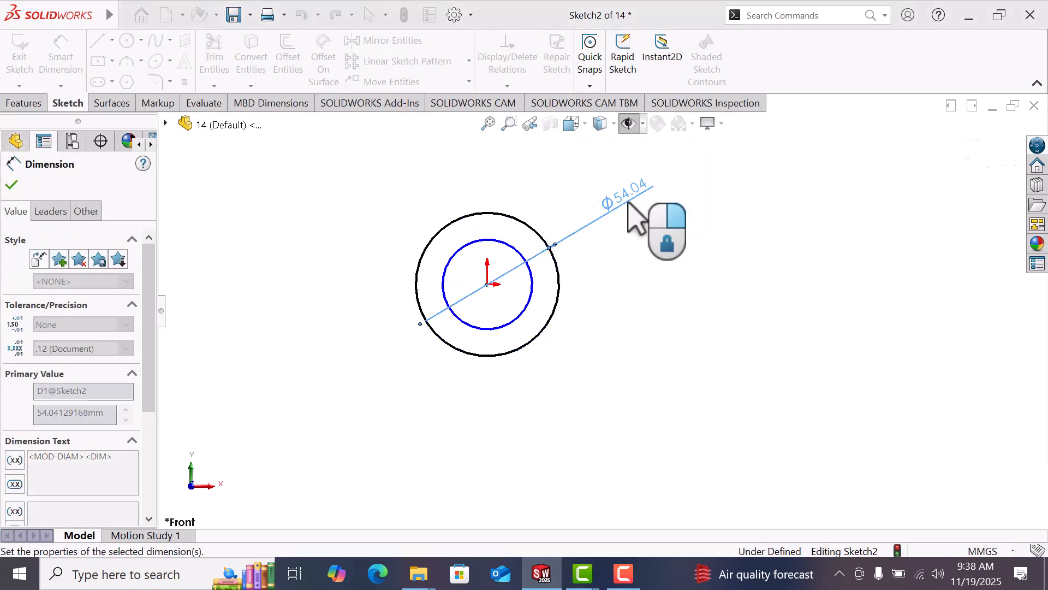
- Dimension the inner circle at the origin to a diameter of 20 mm
left_click(523, 250)
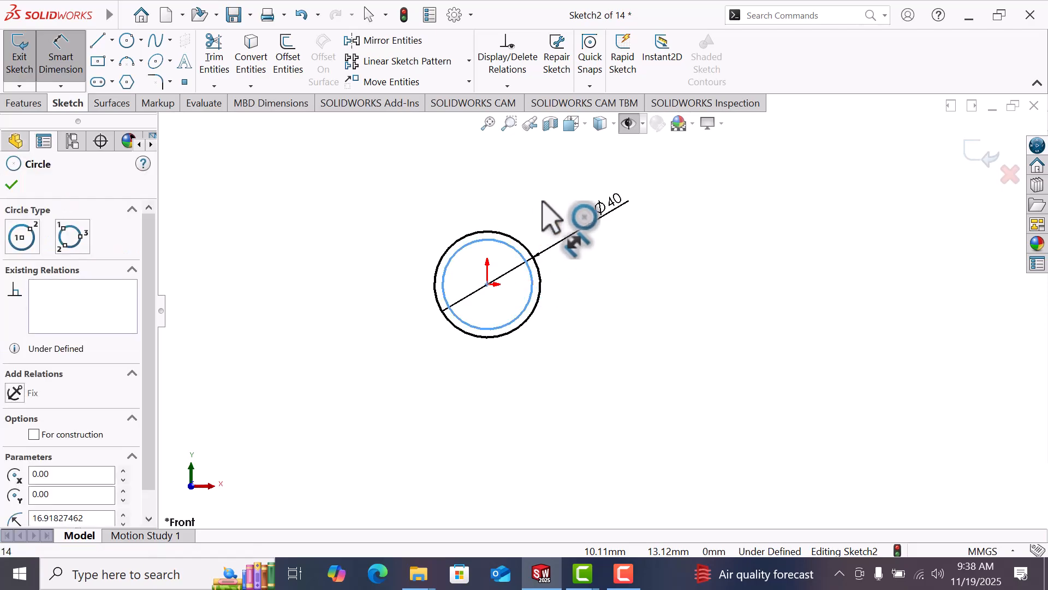
left_click(562, 186)
type("20")
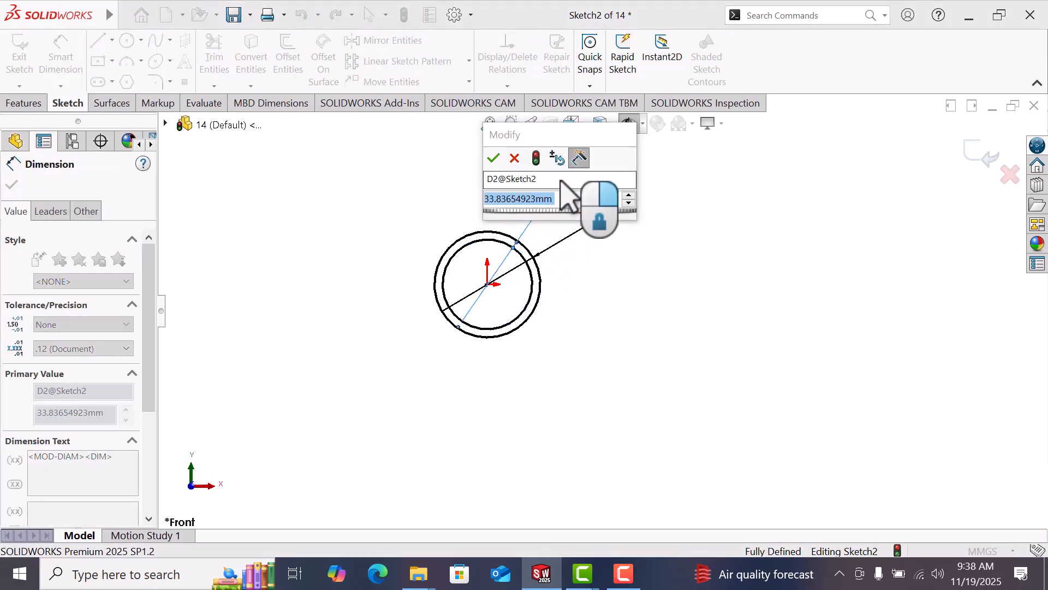
key("Return")
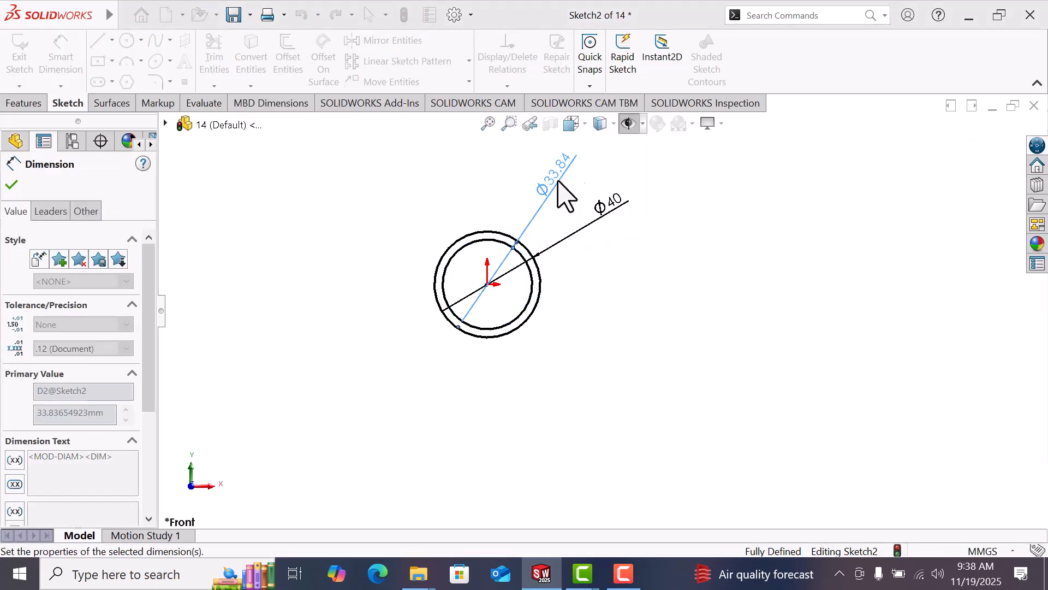
- Sketch two concentric circles about 55 mm directly below the origin, about 26 mm and 10 mm in diameter
scroll(536, 329, "up", 1)
scroll(536, 329, "down", 2)
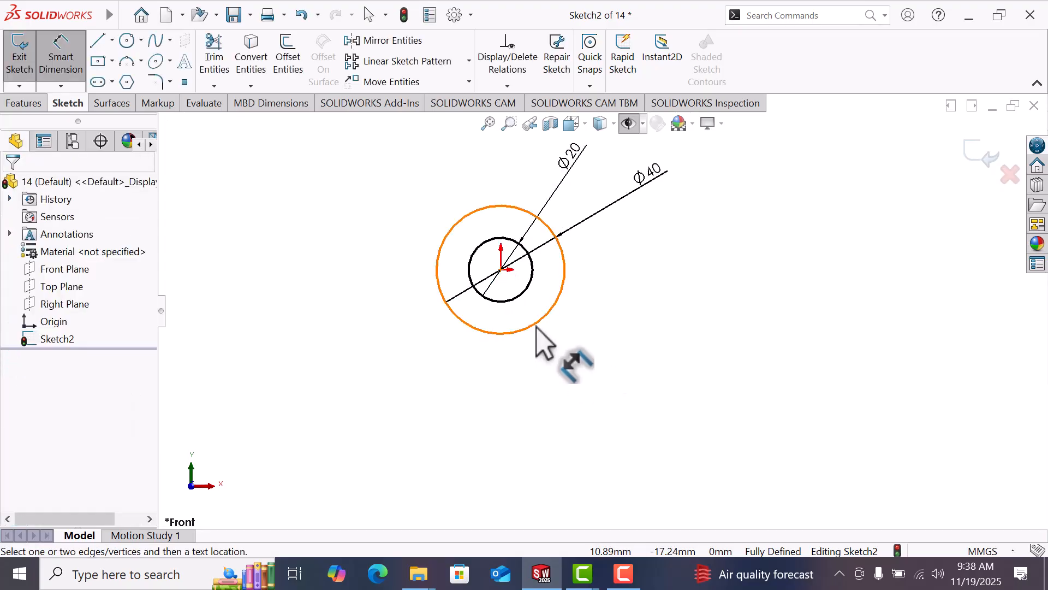
right_click_drag(475, 392, 576, 409)
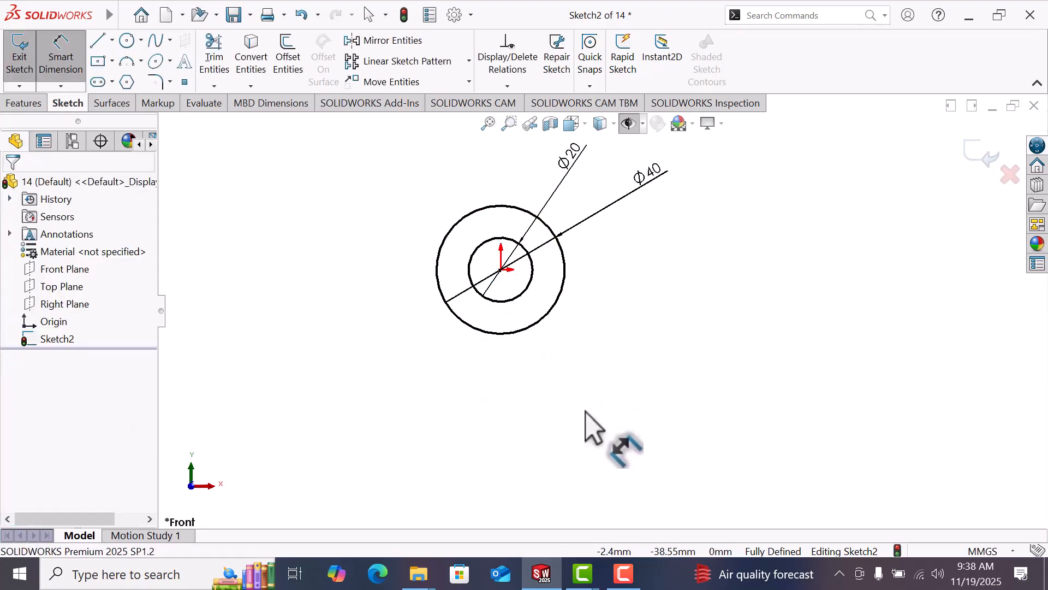
scroll(588, 413, "up", 3)
scroll(588, 414, "down", 3)
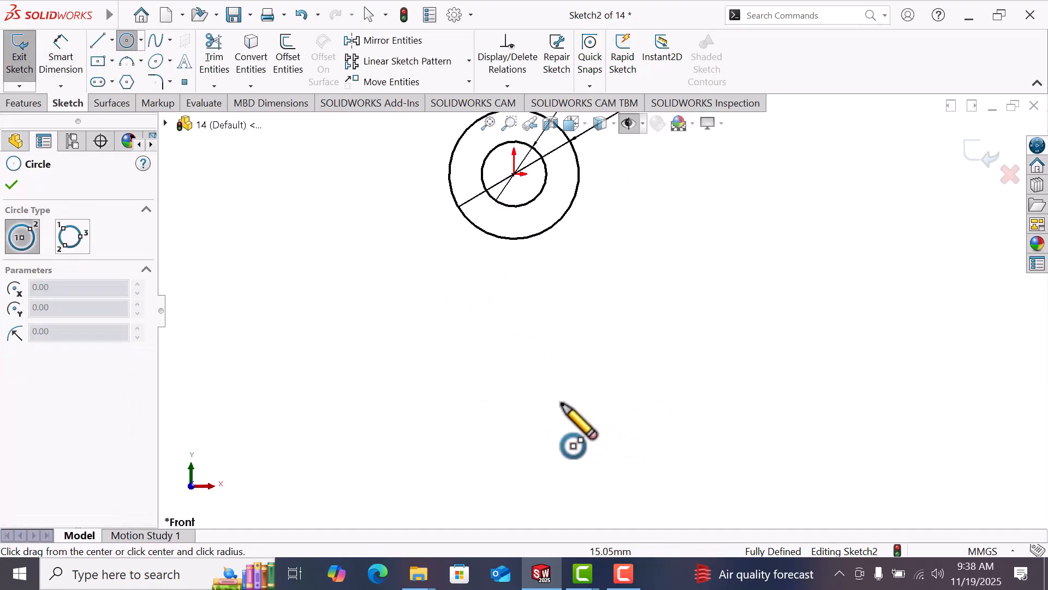
left_click(513, 351)
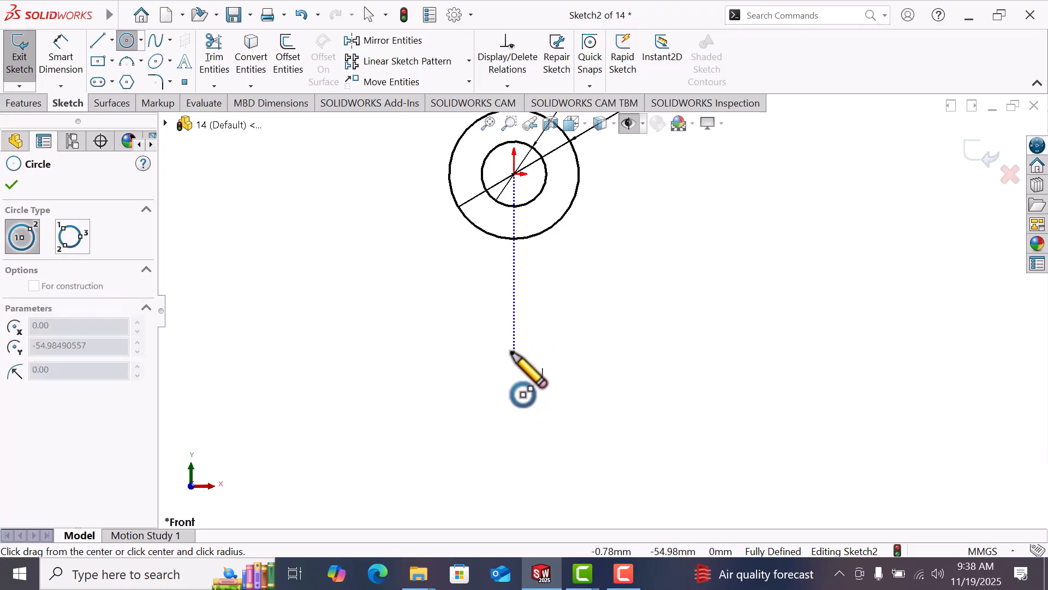
left_click(547, 359)
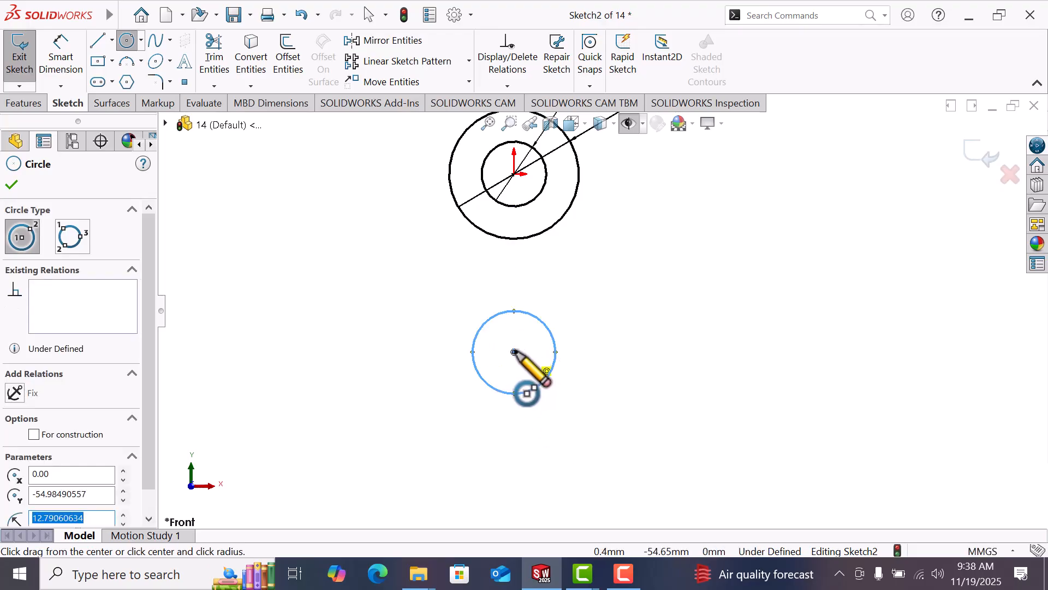
left_click(513, 352)
left_click(526, 364)
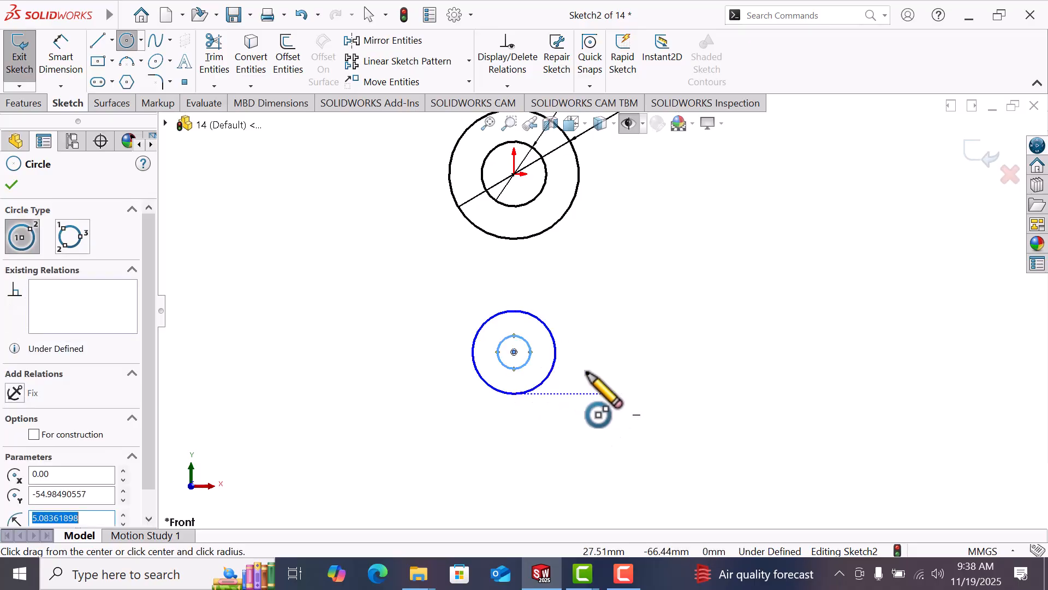
- Dimension the larger of the two lower circles to a diameter of 16 mm
left_click(49, 42)
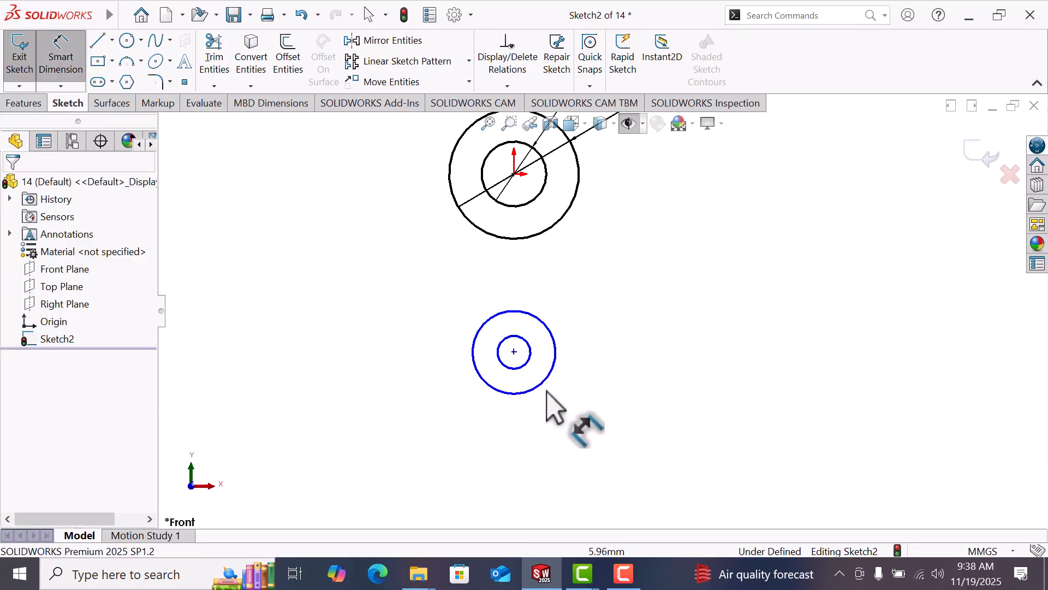
left_click(549, 375)
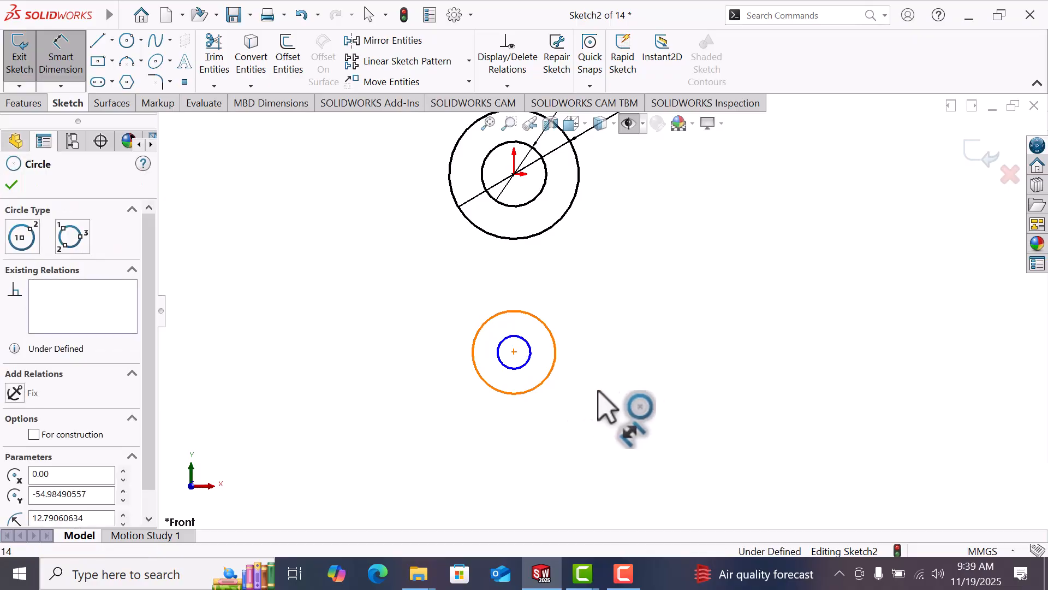
left_click(633, 418)
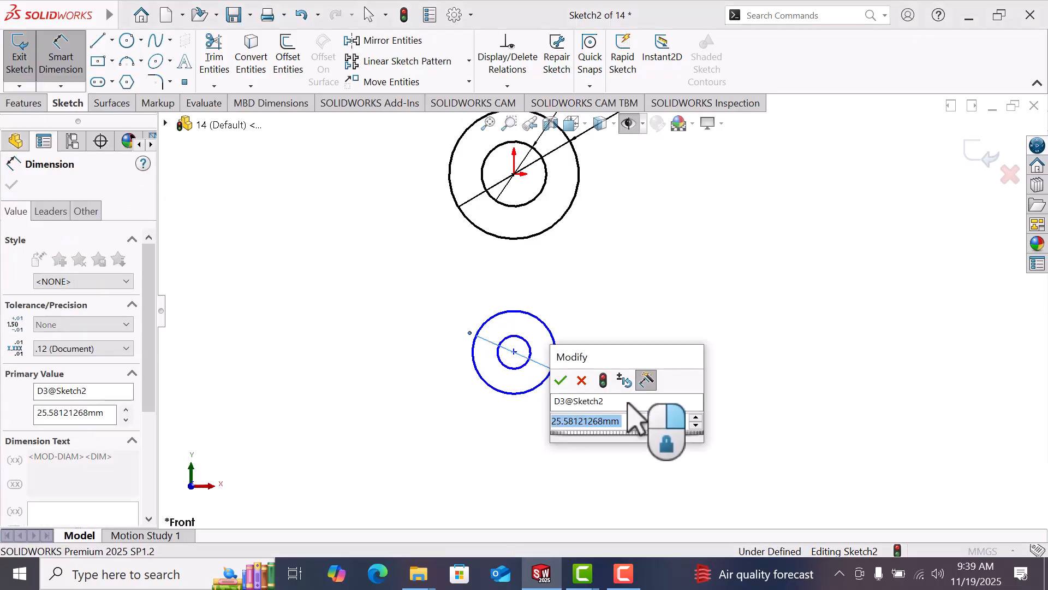
type("16")
key("Return")
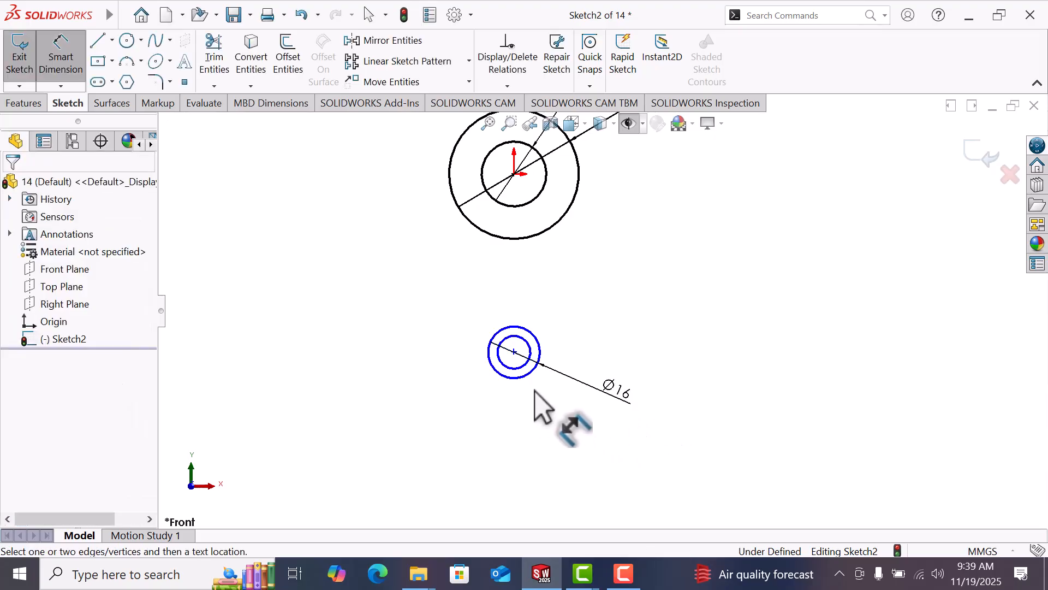
- Dimension the other lower circle, still undimensioned, to a diameter of 32 mm
left_click(523, 363)
left_click(673, 322)
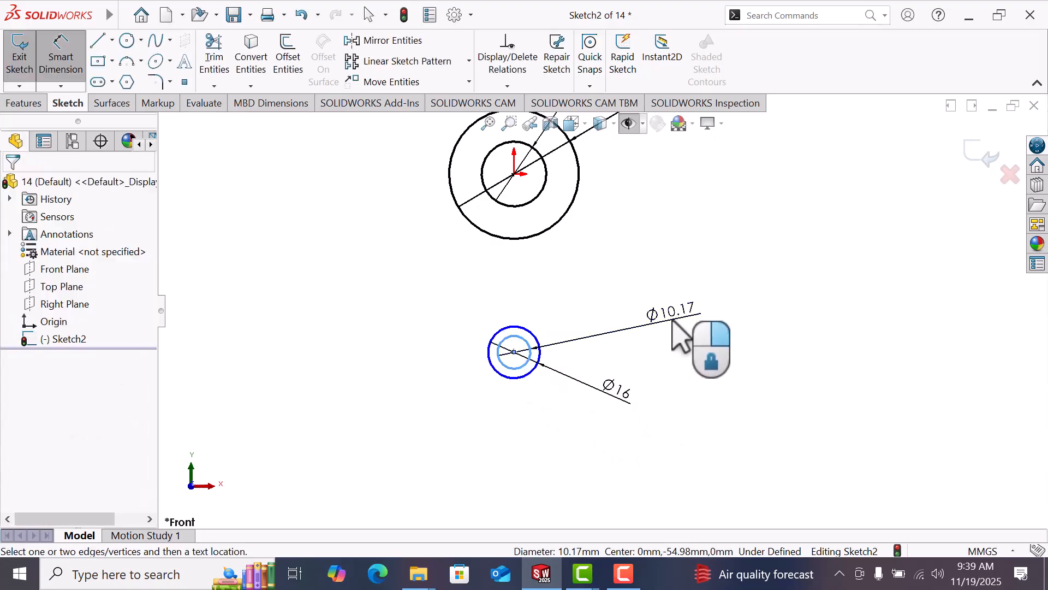
type("32")
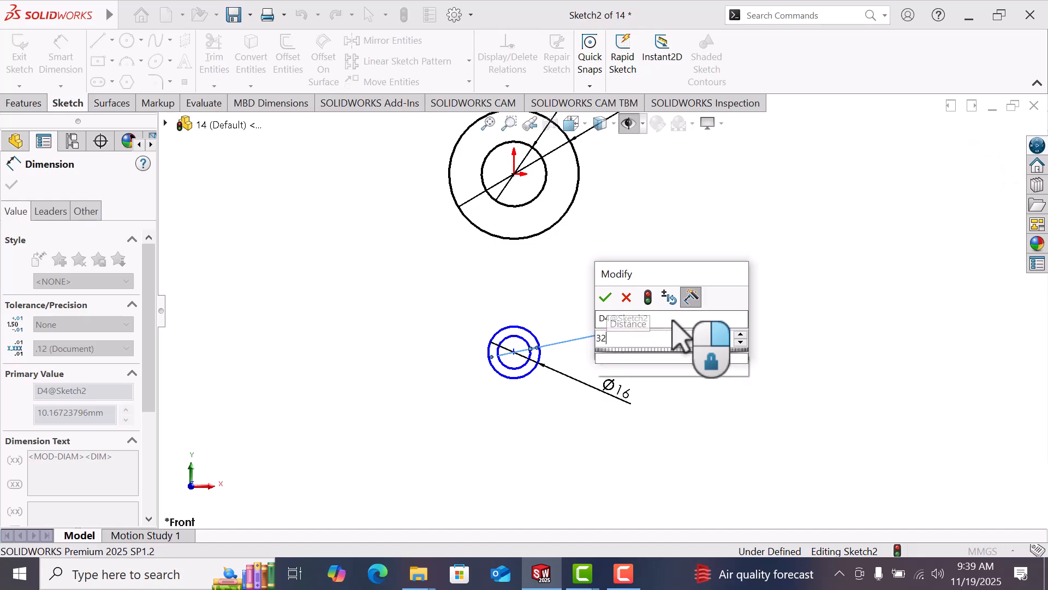
key("Return")
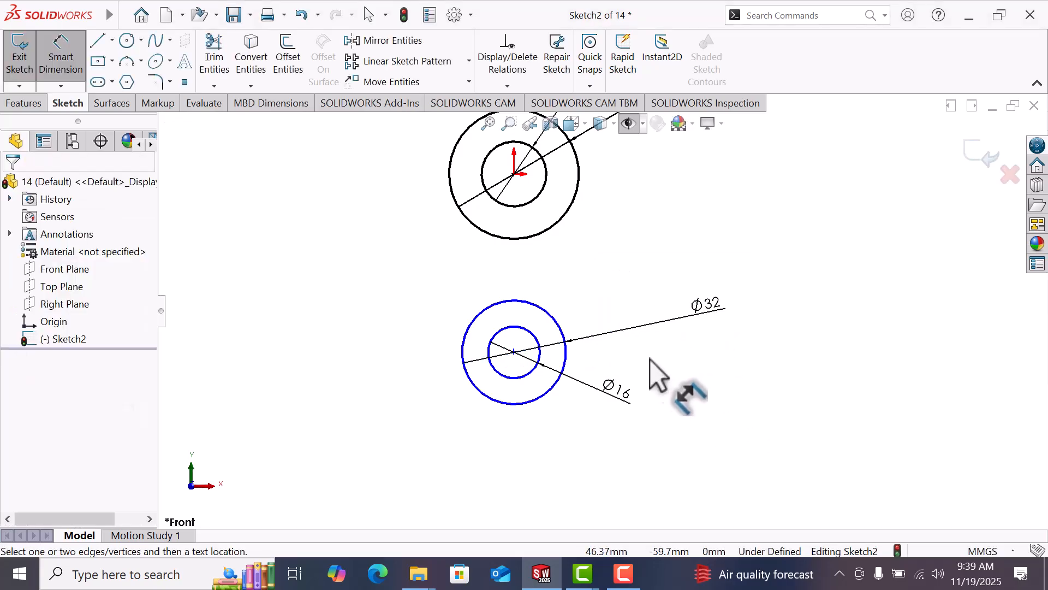
- Dimension the vertical distance between the origin and the lower circles' centre to 72 mm
left_click(515, 353)
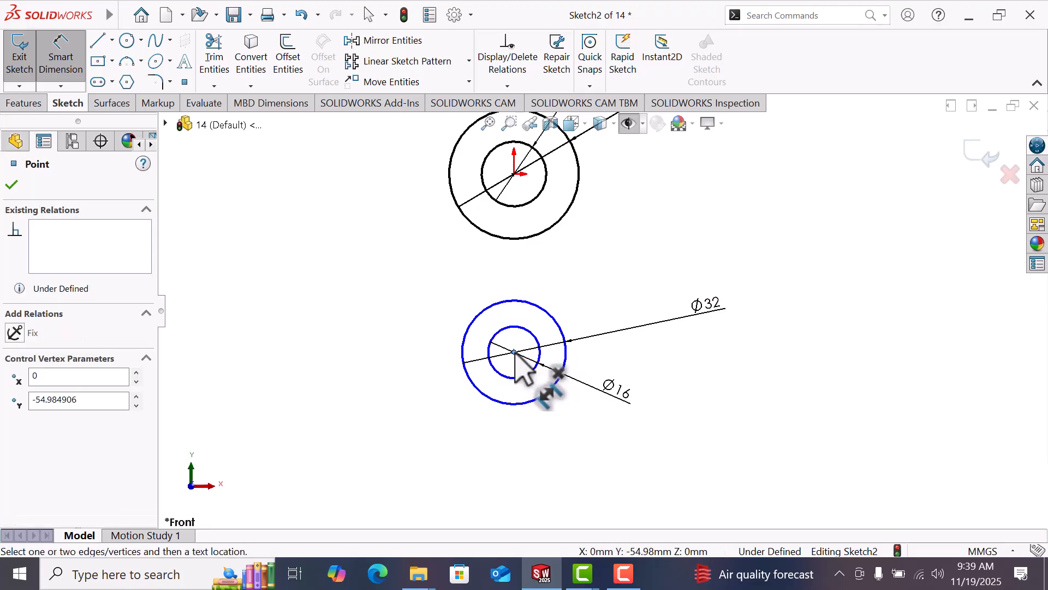
left_click(514, 174)
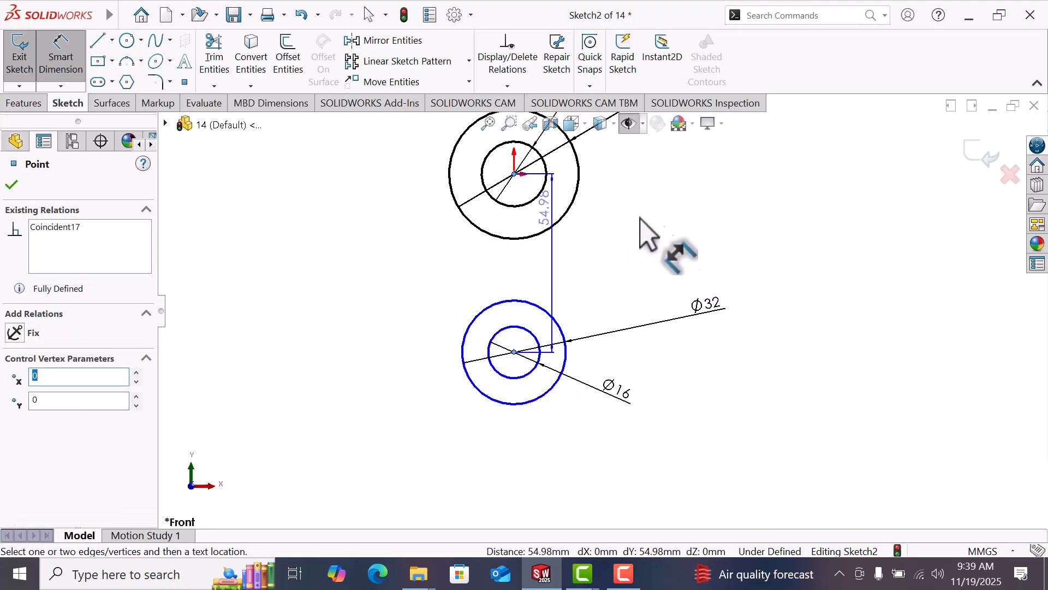
left_click(705, 240)
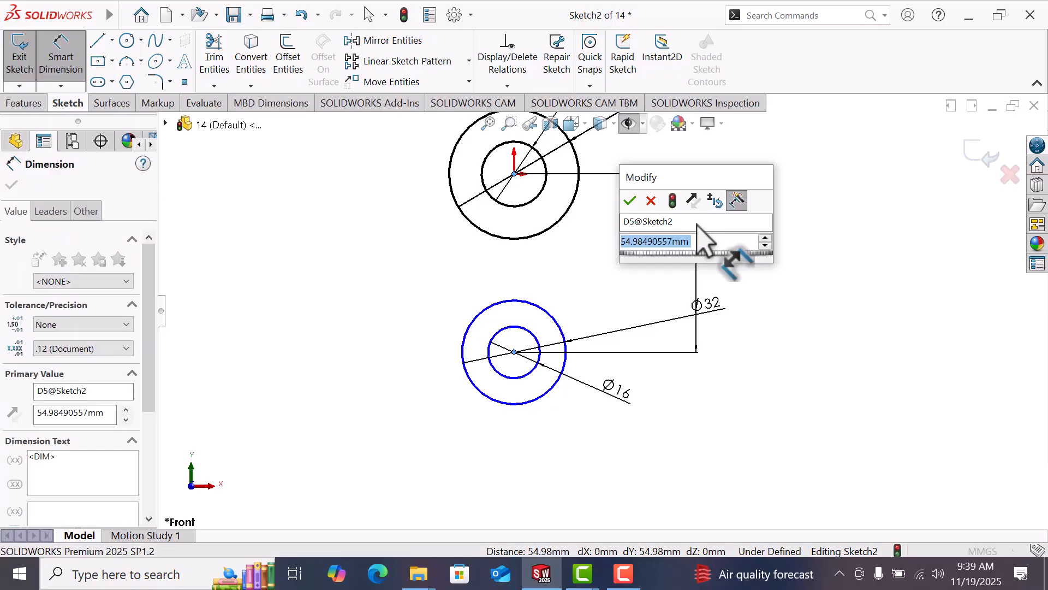
type("7")
key("Return")
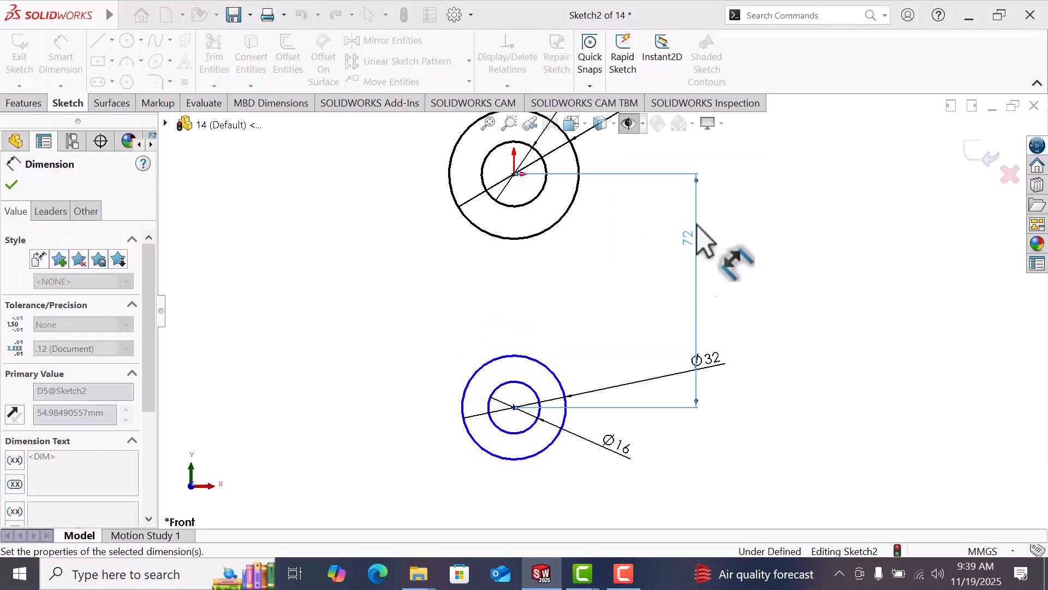
right_click(828, 241)
left_click(870, 291)
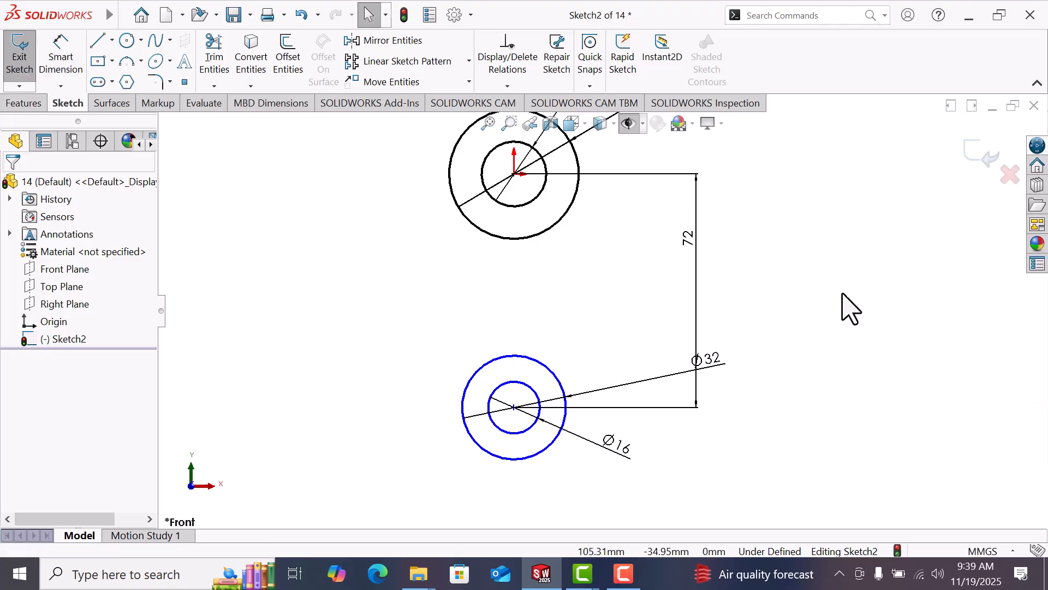
- Add a Vertical relation between the lower circles' centre point and the upper circles' centre point
left_click(515, 408)
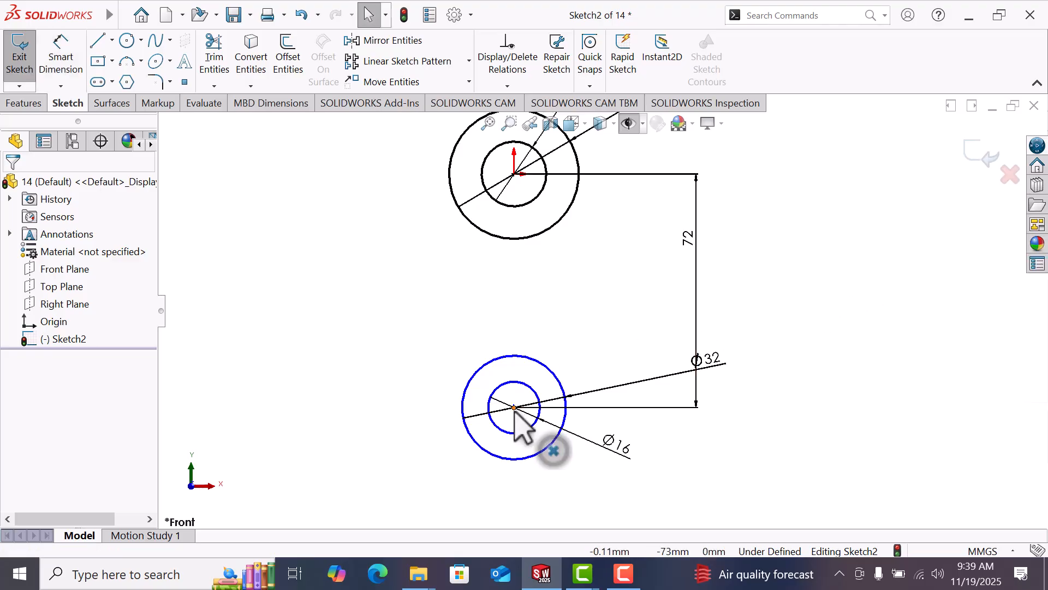
left_click(515, 174, "ctrl")
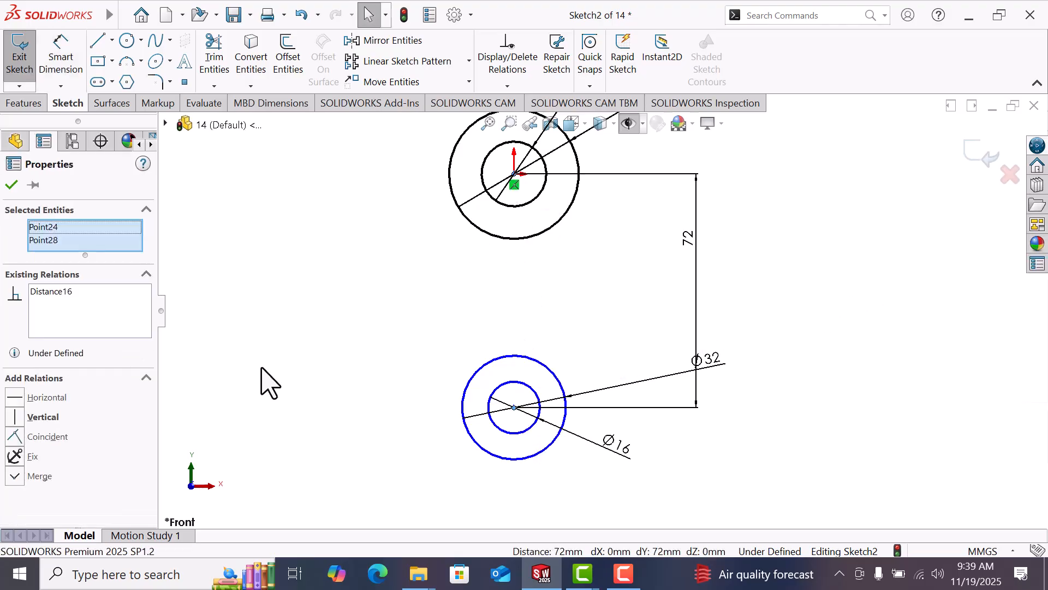
left_click(17, 417)
key("Escape")
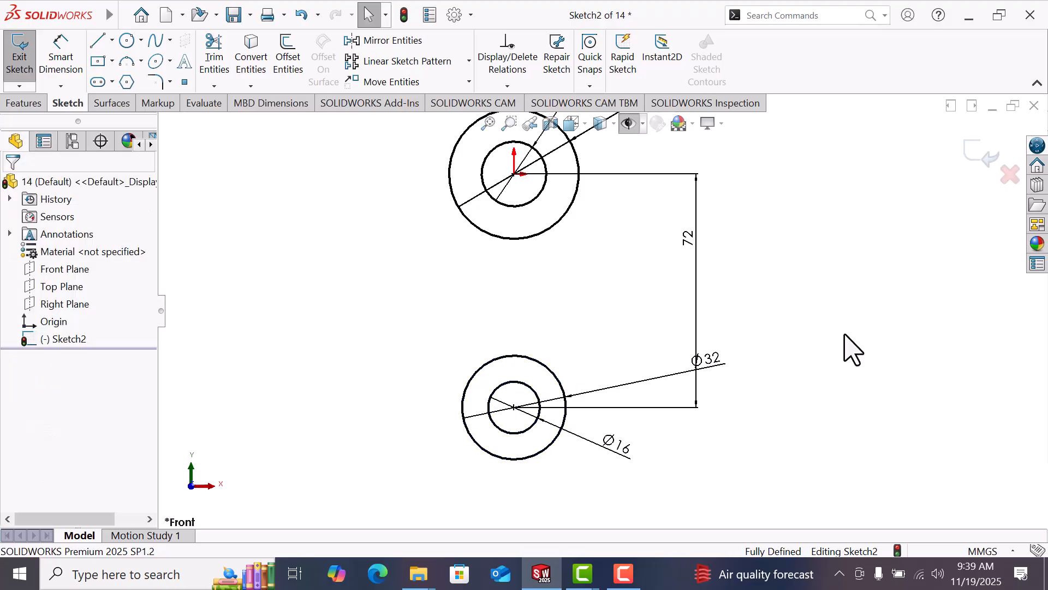
left_click(98, 44)
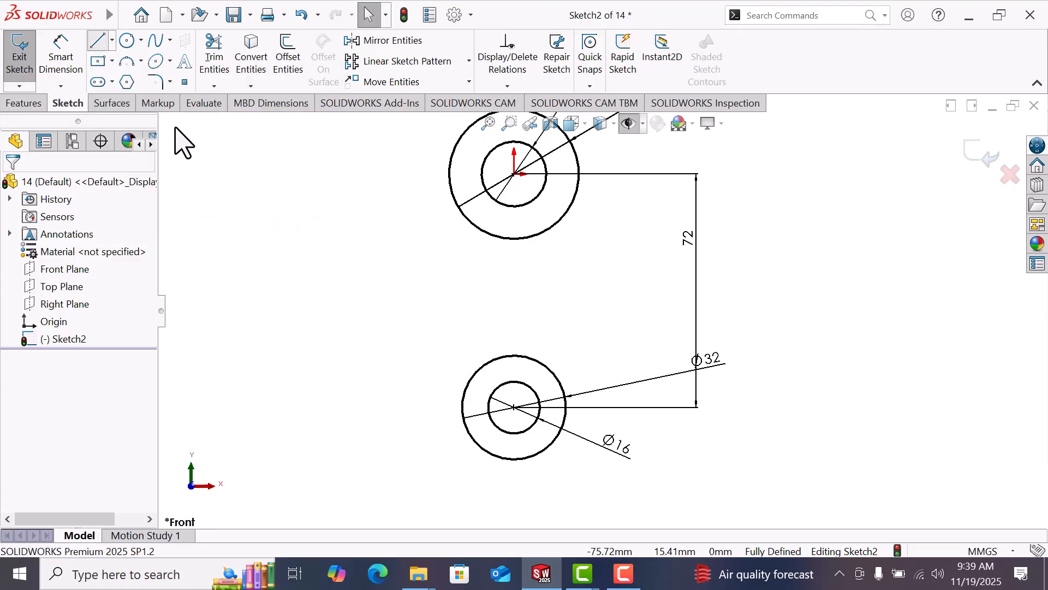
left_click(514, 174)
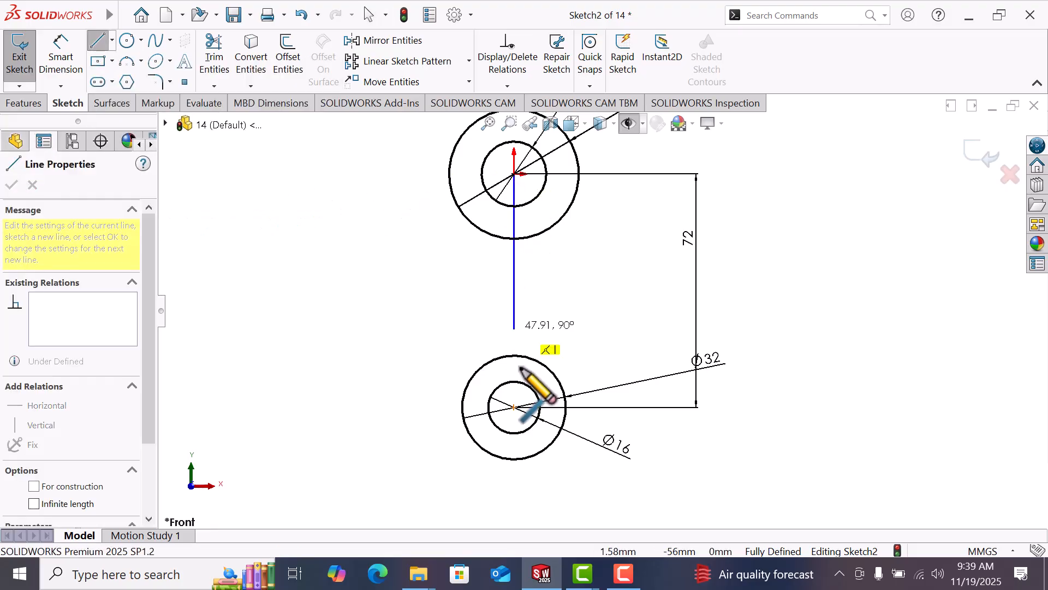
left_click(513, 408)
right_click(516, 384)
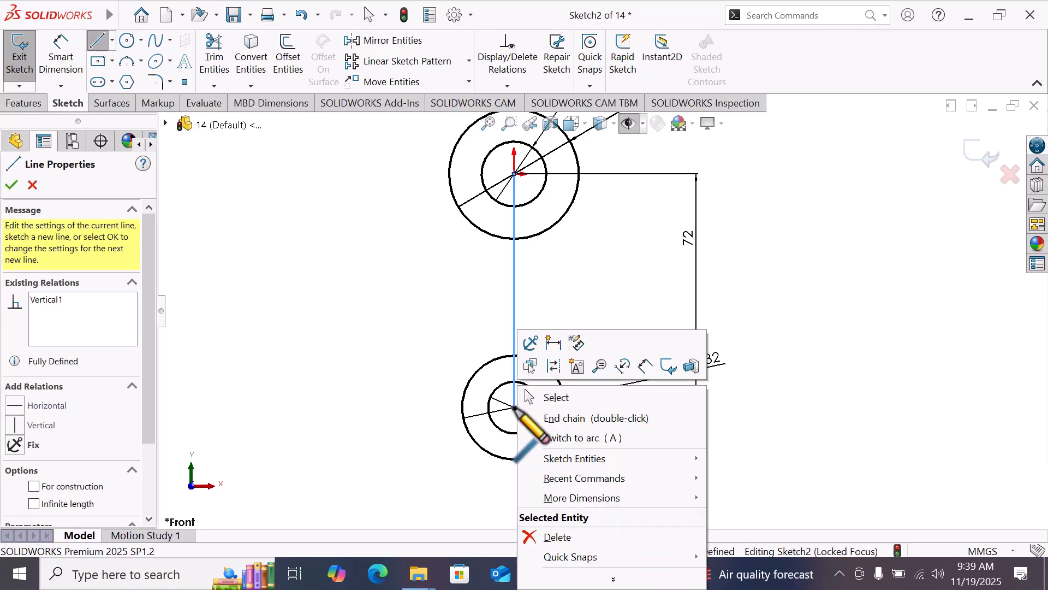
key("Escape")
key("Escape")
scroll(551, 289, "up", 2)
scroll(573, 262, "down", 1)
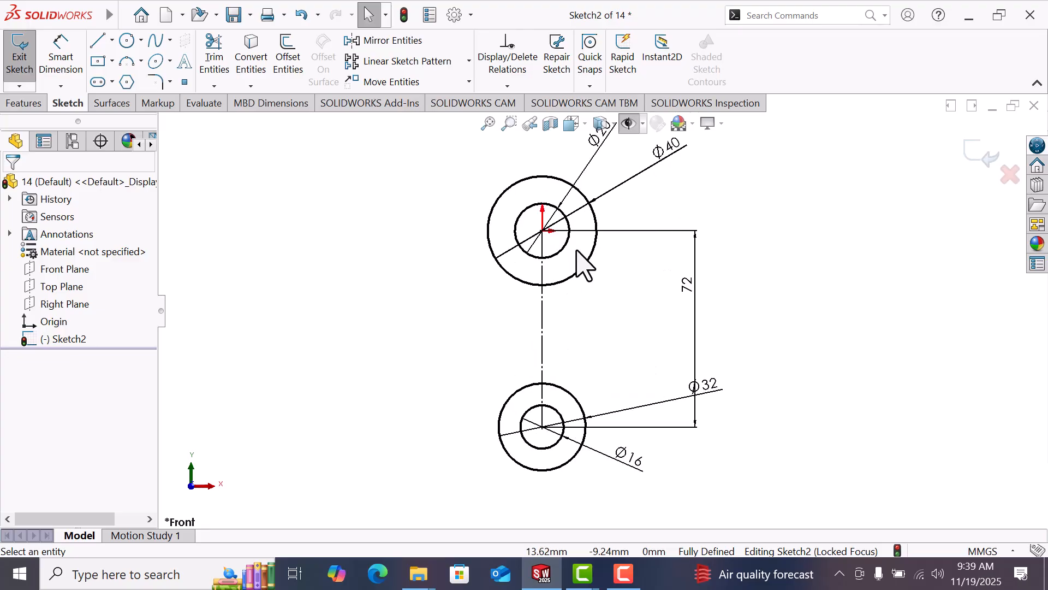
left_click(542, 303)
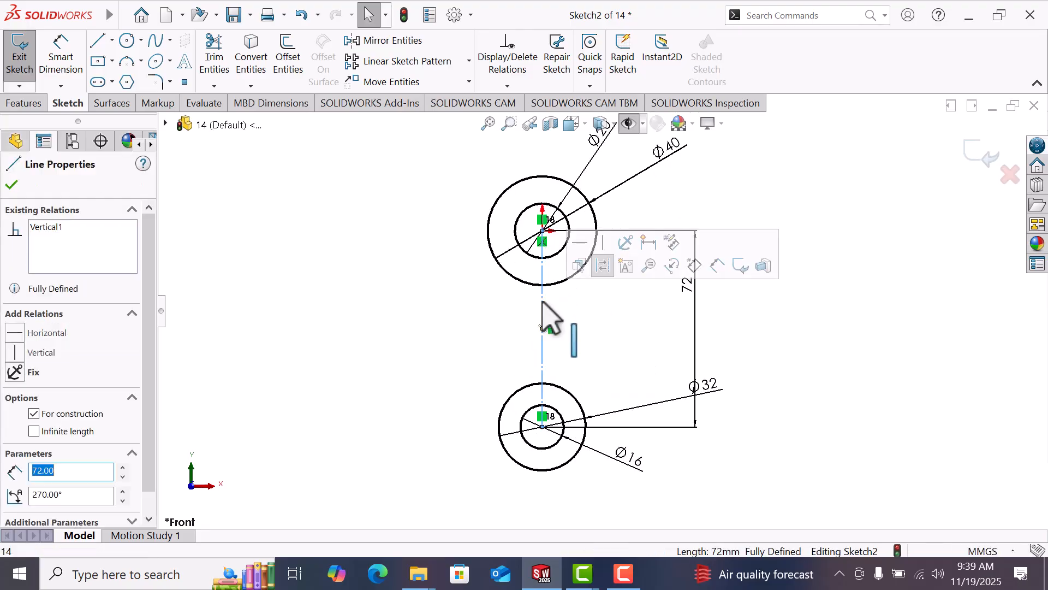
key("Delete")
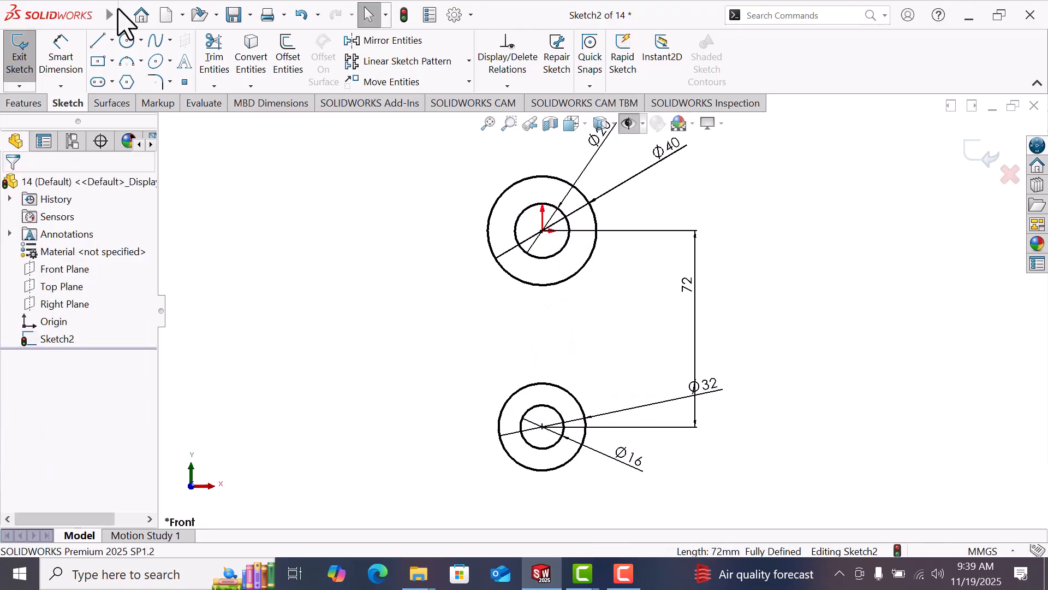
- Draw a vertical construction line through both circle centres, from above the upper circles to below the lower circles
left_click(99, 41)
left_click(50, 363)
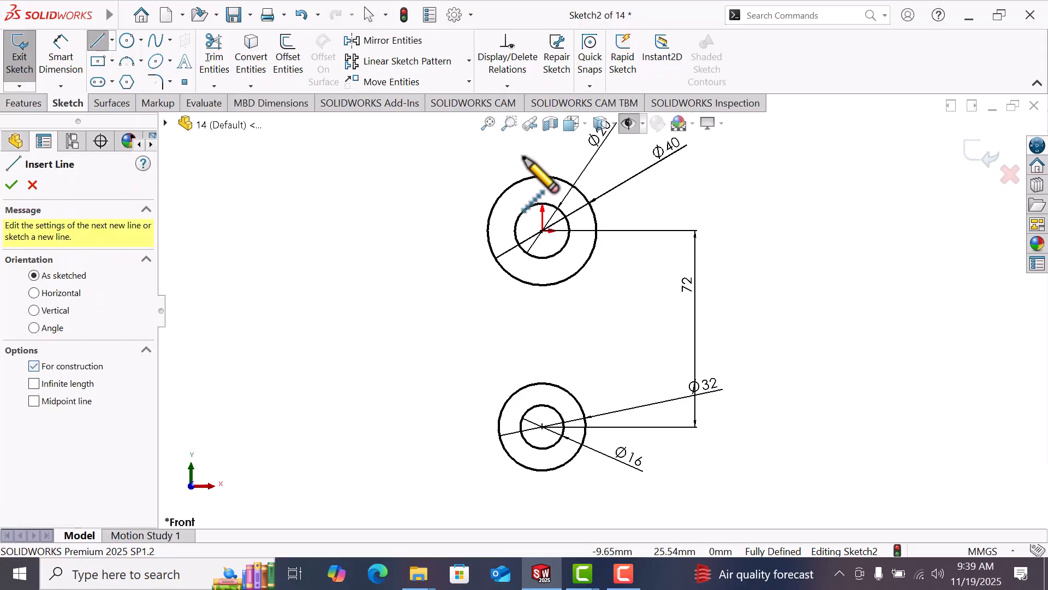
left_click(542, 146)
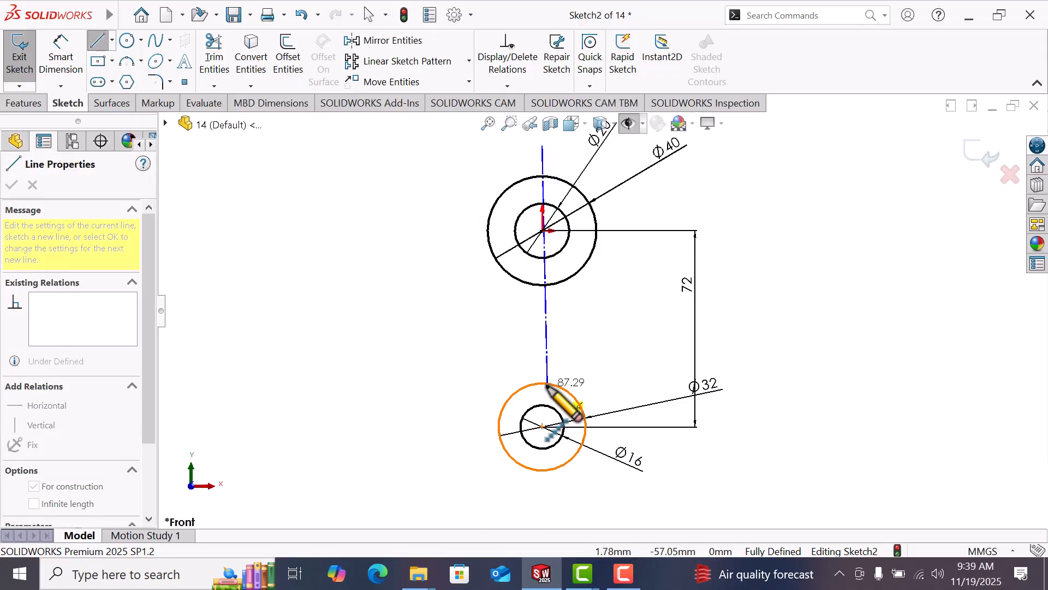
left_click(542, 491)
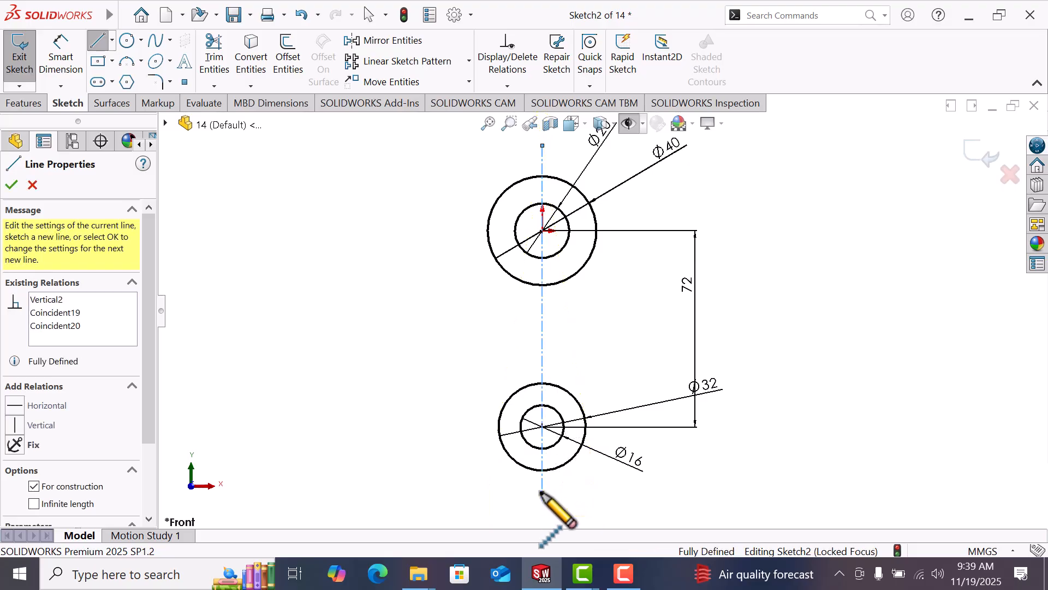
right_click(543, 490)
left_click(608, 380)
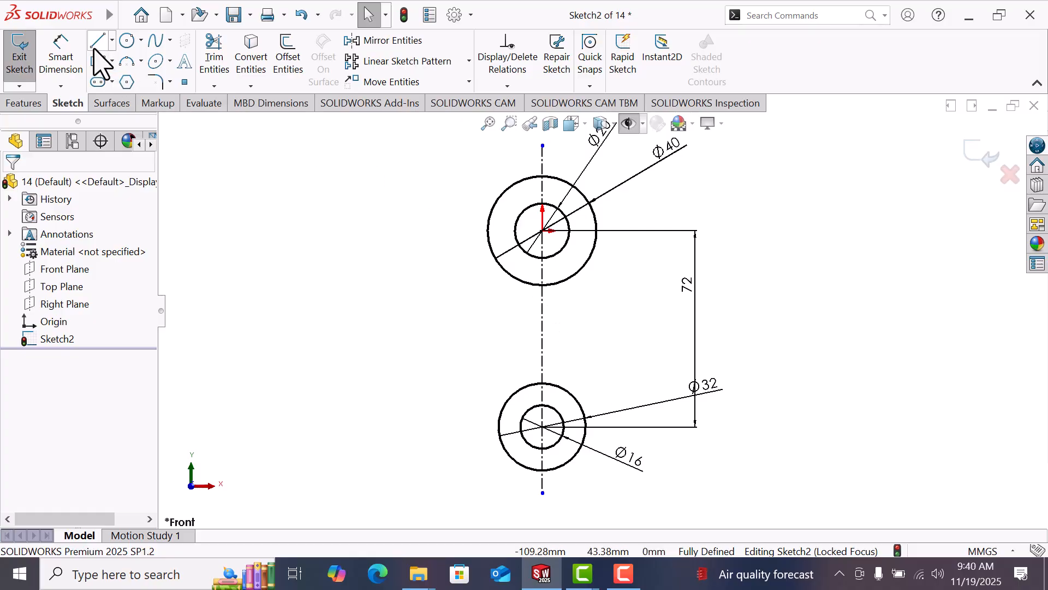
- Sketch a 3 Point Arc of about 99 mm radius to the left of both circle pairs, bulging outward
left_click(128, 60)
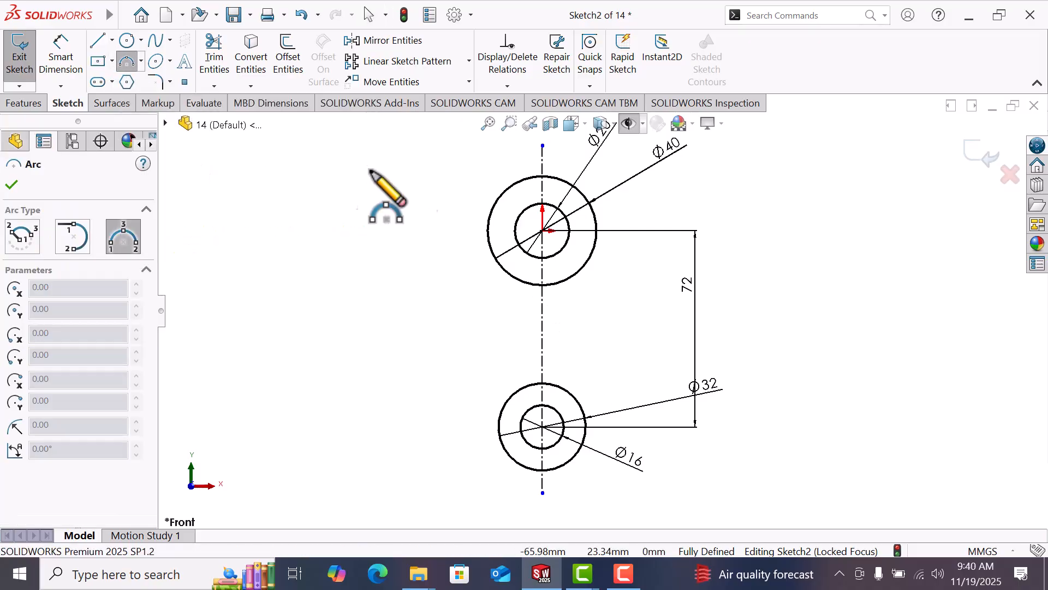
left_click(476, 200)
left_click(464, 426)
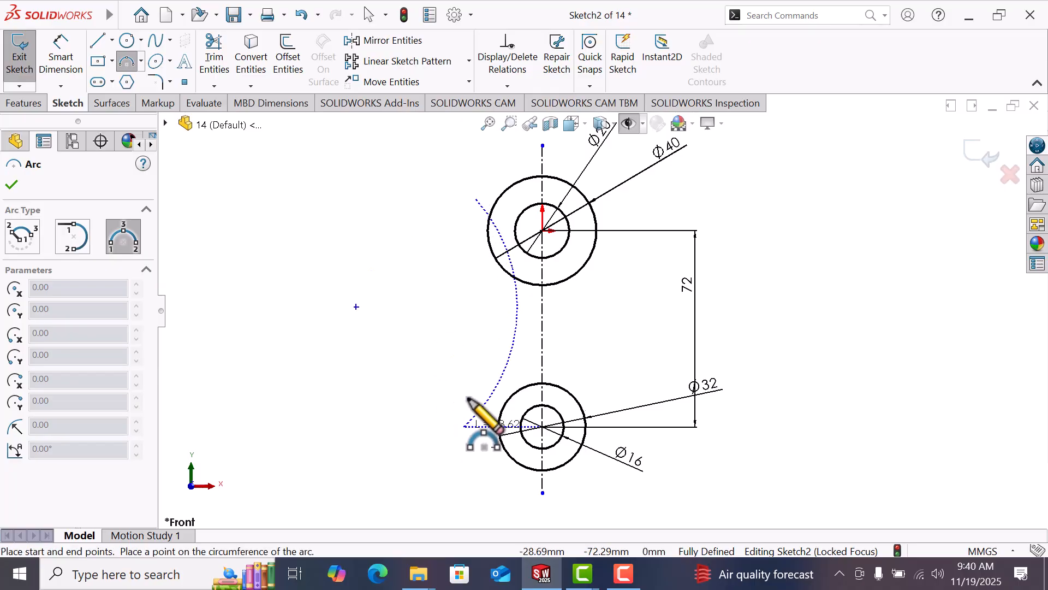
left_click(443, 324)
right_click(445, 331)
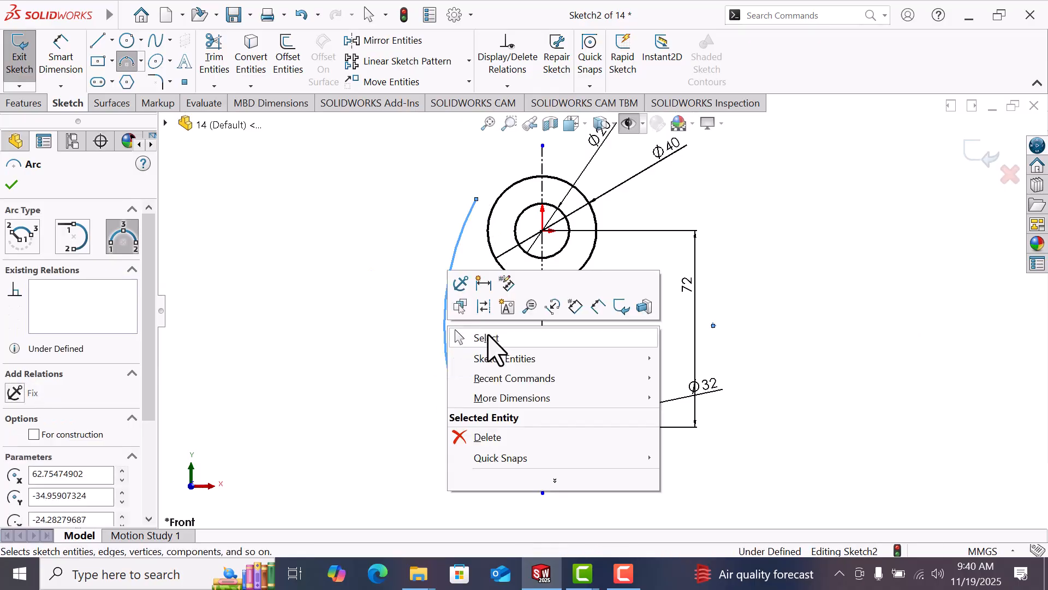
left_click(481, 336)
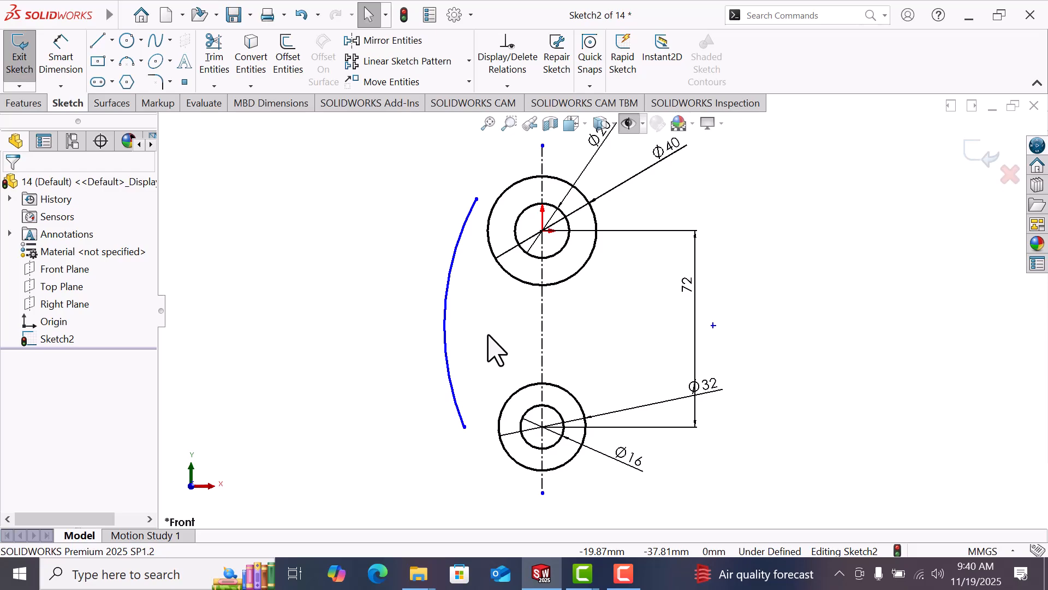
- Make the arc tangent to the upper 40 mm circle and its upper endpoint coincident with that circle
left_click(459, 250)
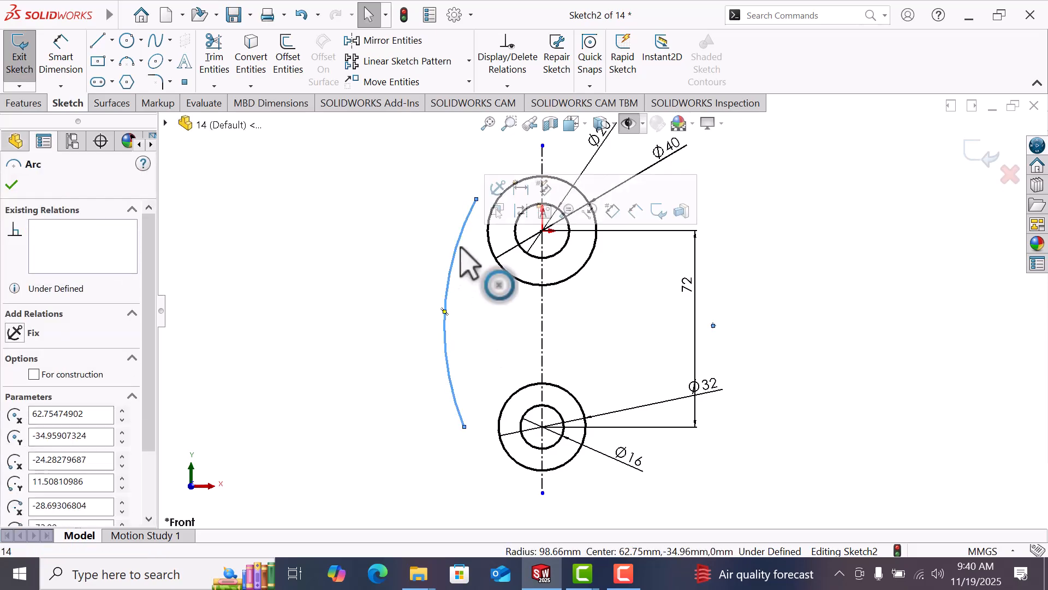
left_click(490, 234, "ctrl")
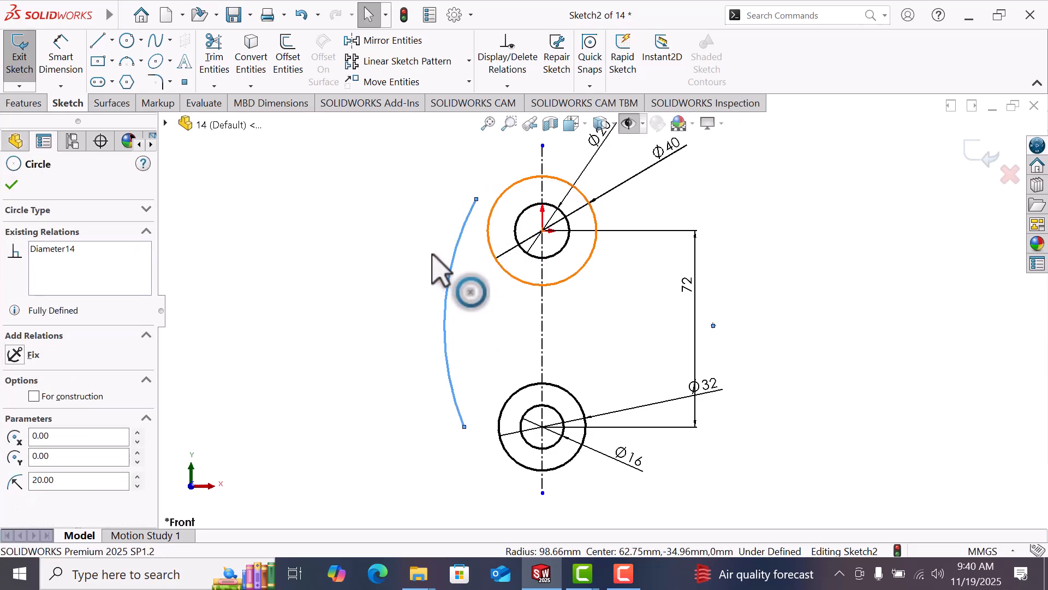
left_click(15, 418)
left_click(355, 257)
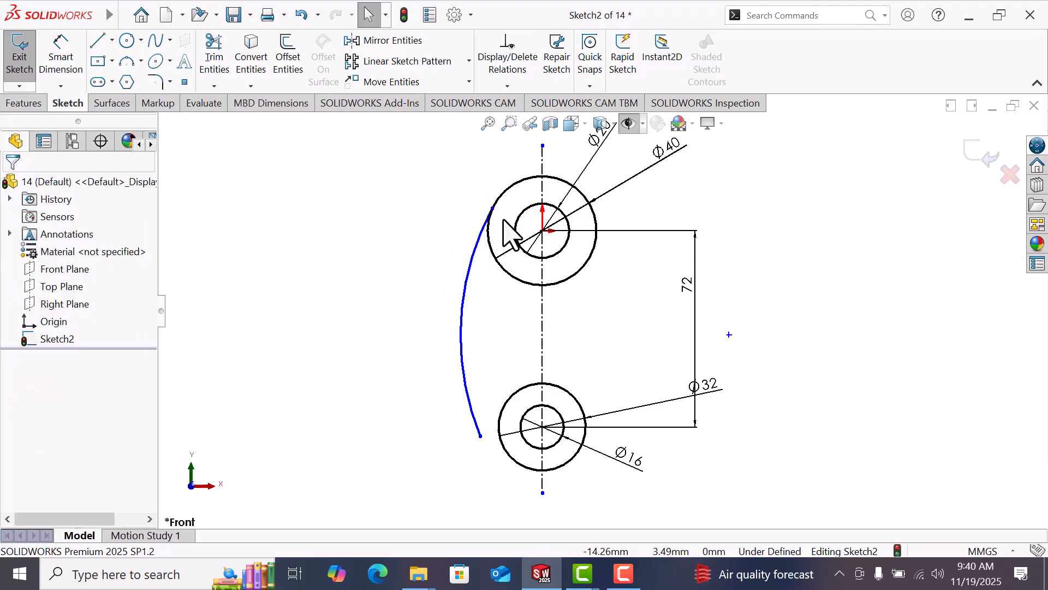
left_click(493, 208)
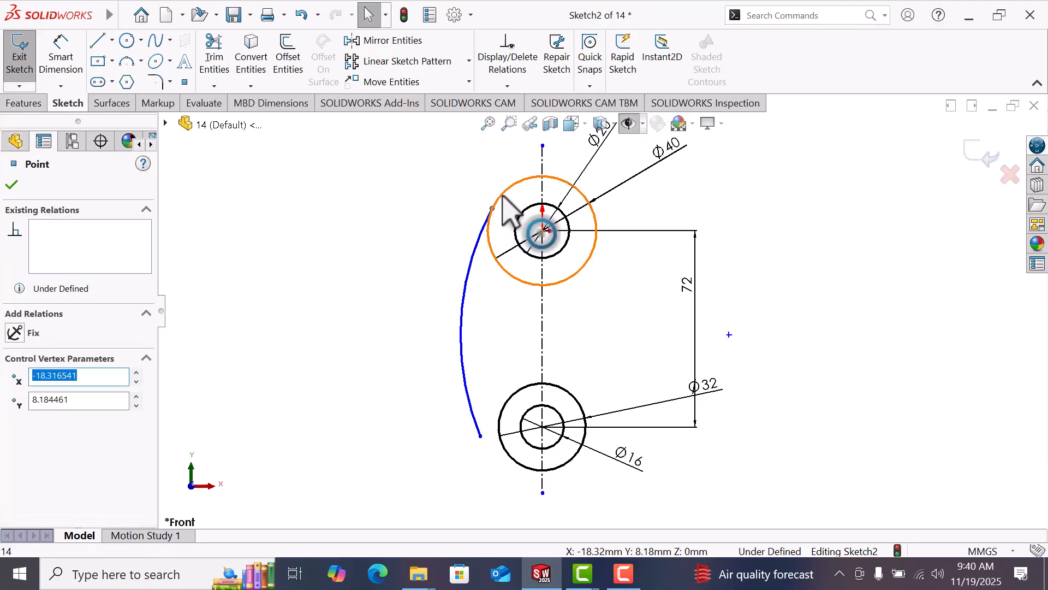
left_click(503, 195, "ctrl")
left_click(14, 417)
left_click(349, 305)
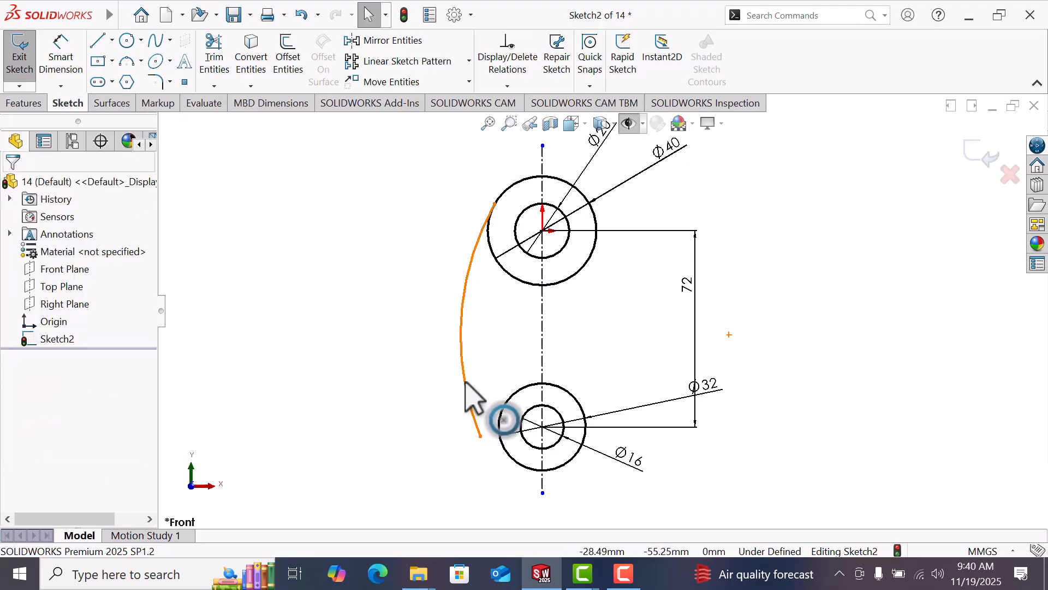
- Make the arc tangent to the lower 32 mm circle and its lower endpoint coincident with that circle
left_click(474, 420)
left_click(503, 431, "ctrl")
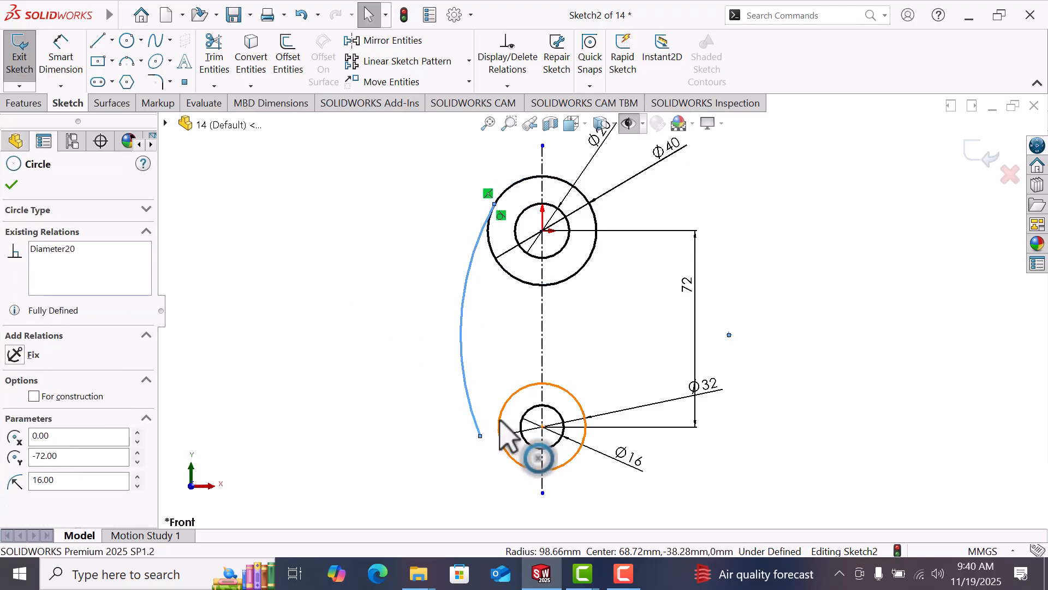
left_click(14, 417)
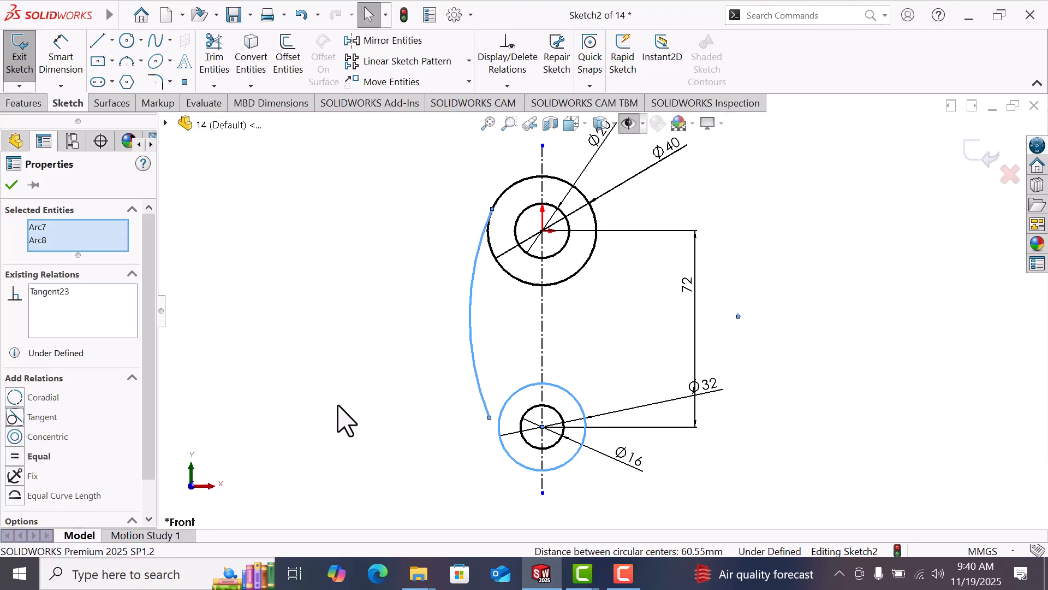
left_click(350, 421)
left_click(490, 417)
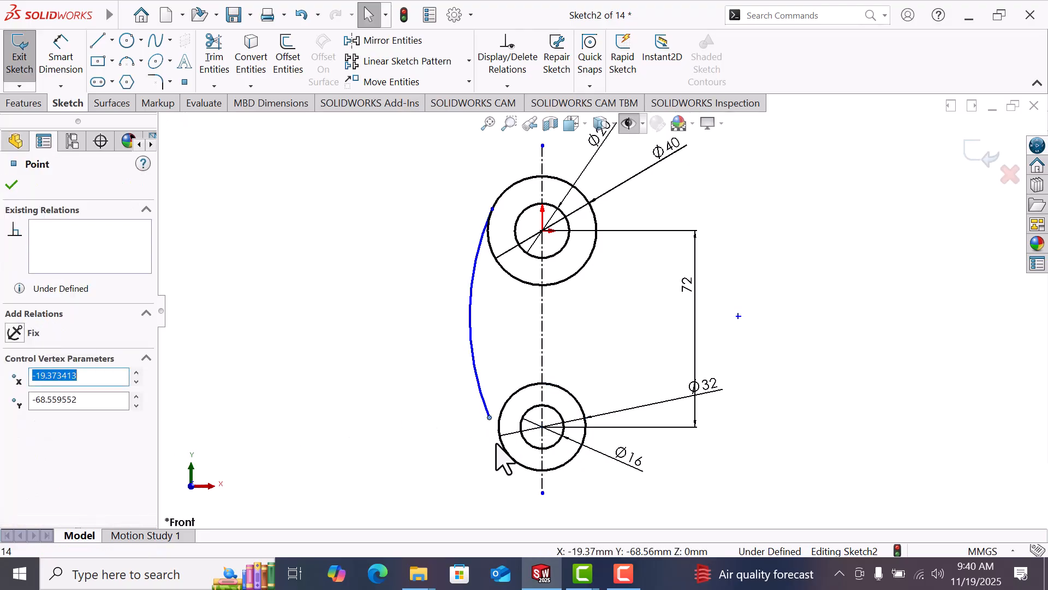
left_click(505, 455, "ctrl")
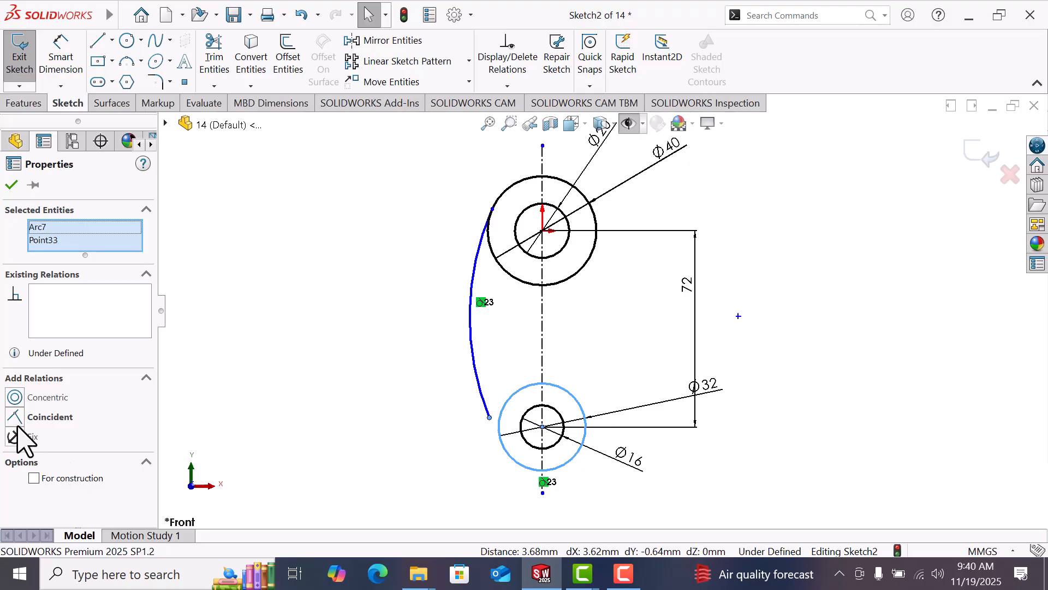
left_click(15, 417)
left_click(375, 386)
- Dimension the arc's radius to 70 mm
right_click_drag(369, 355, 344, 240)
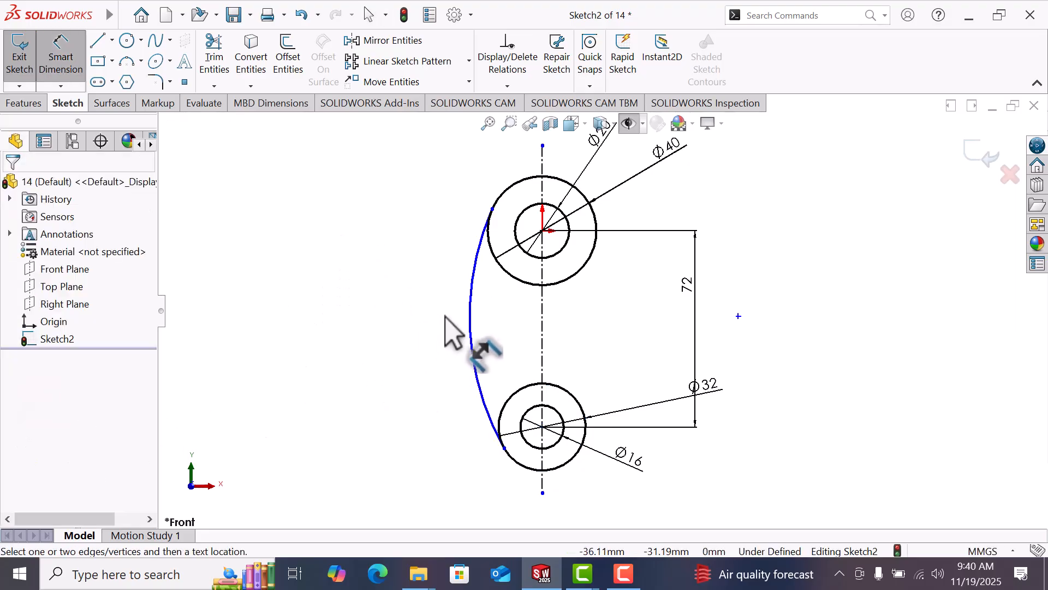
left_click(471, 297)
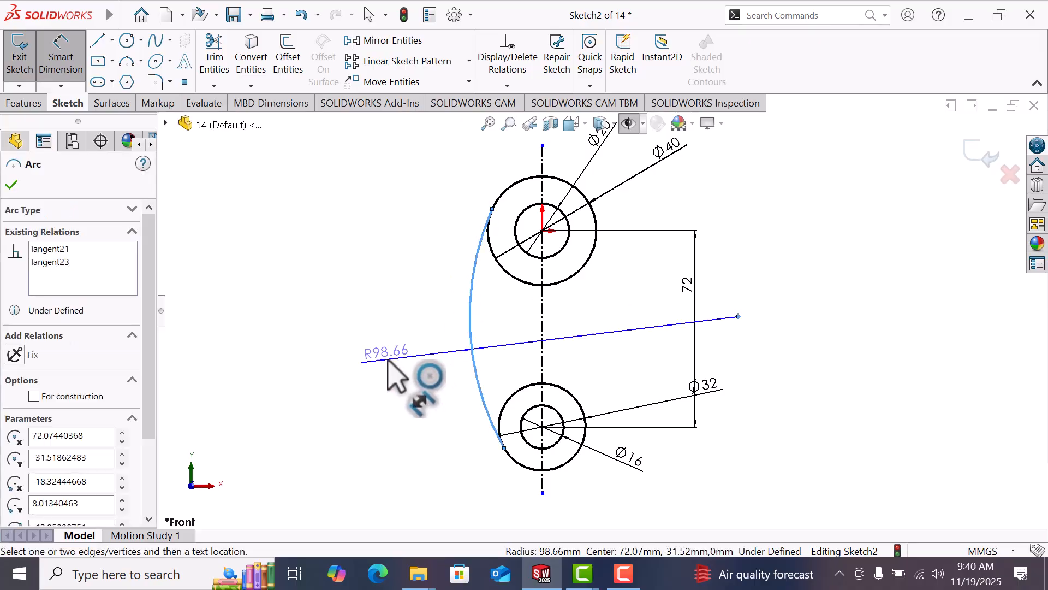
left_click(389, 364)
type("70")
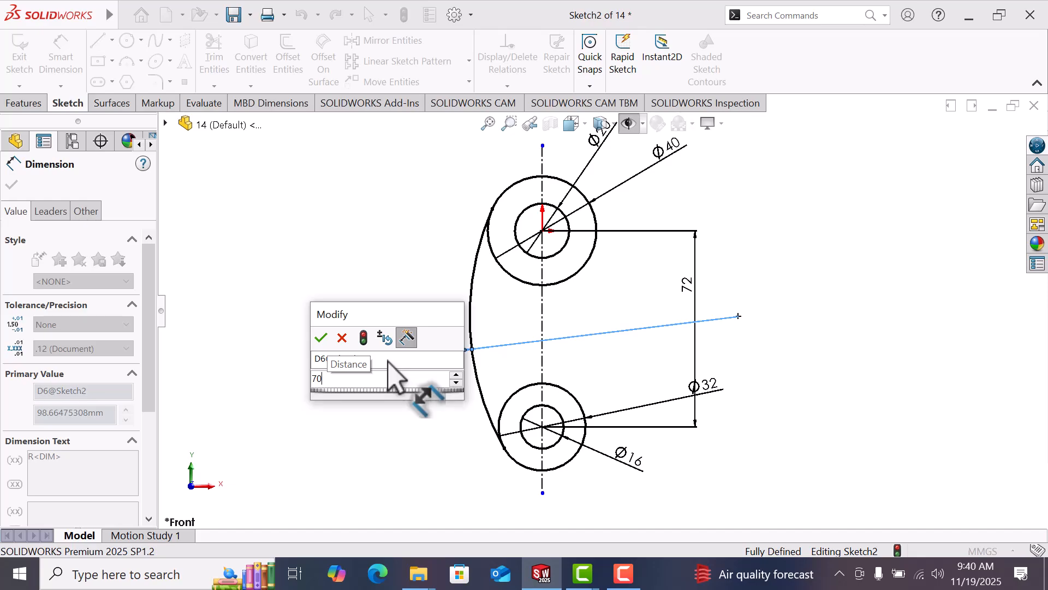
key("Return")
left_click(803, 327)
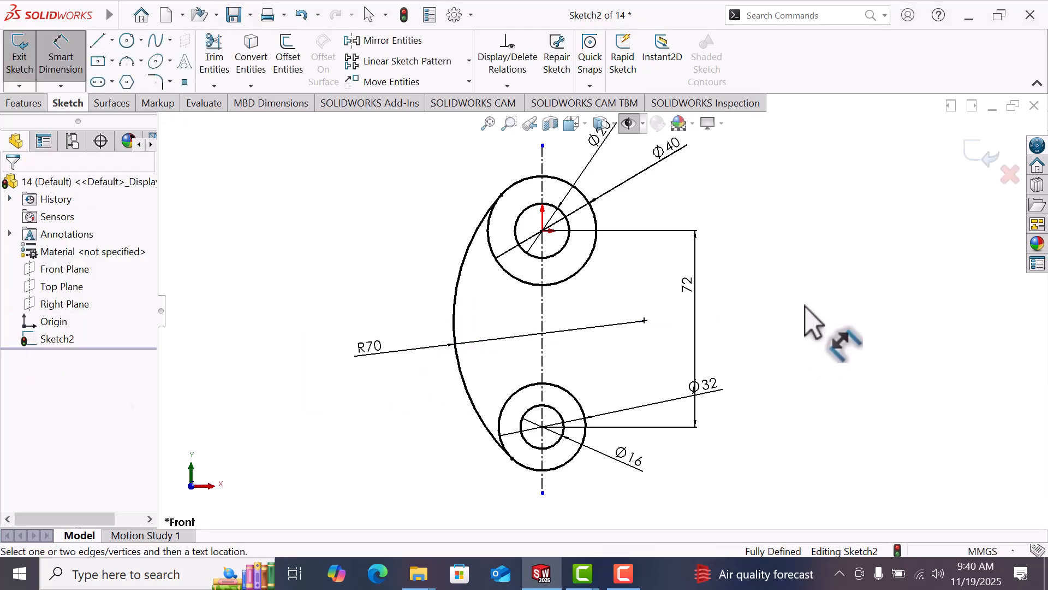
right_click(806, 328)
left_click(857, 355)
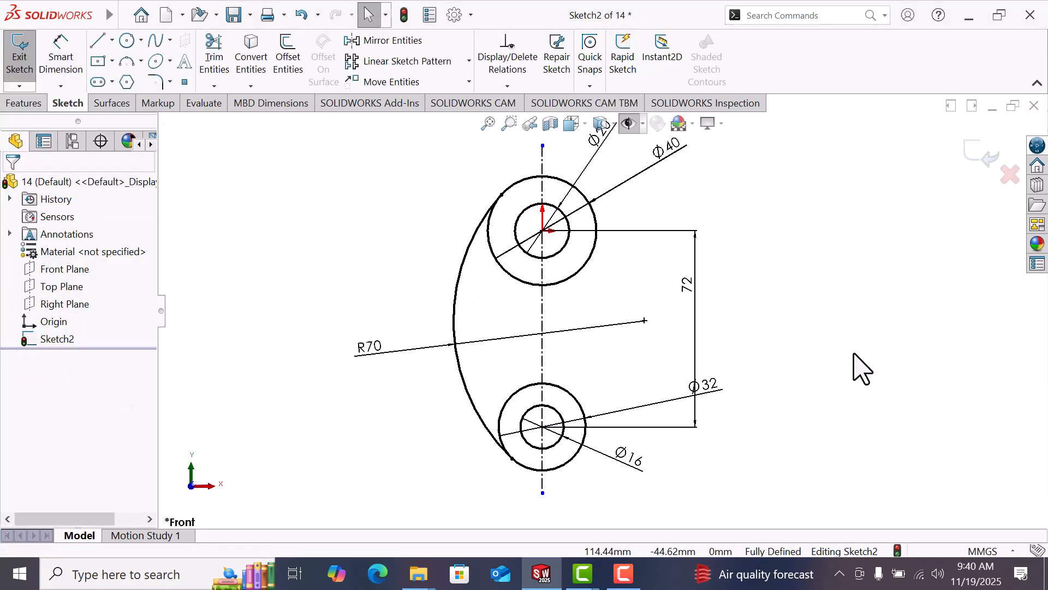
left_click(133, 63)
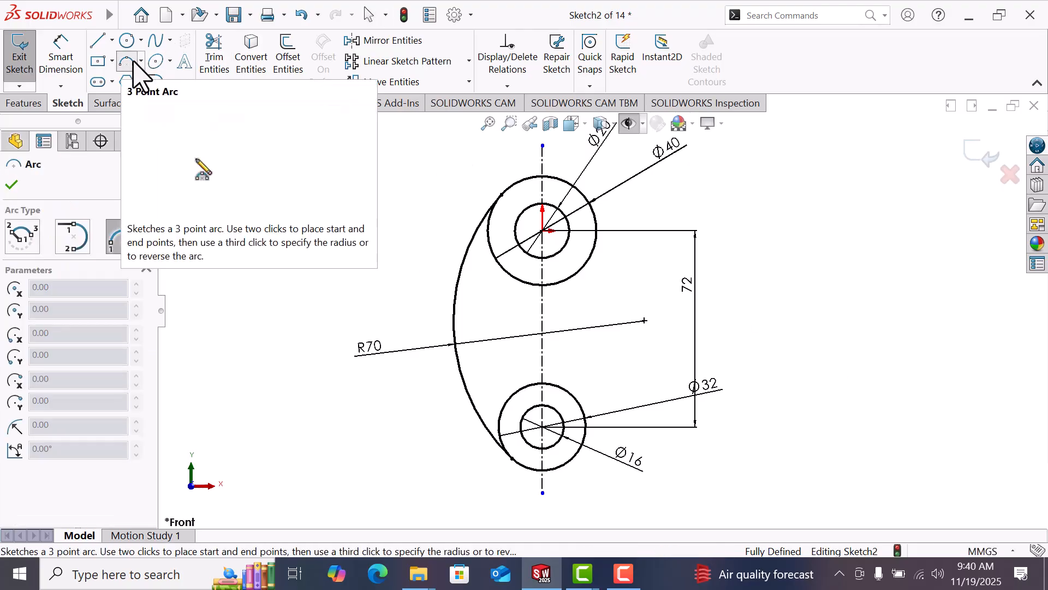
right_click(267, 180)
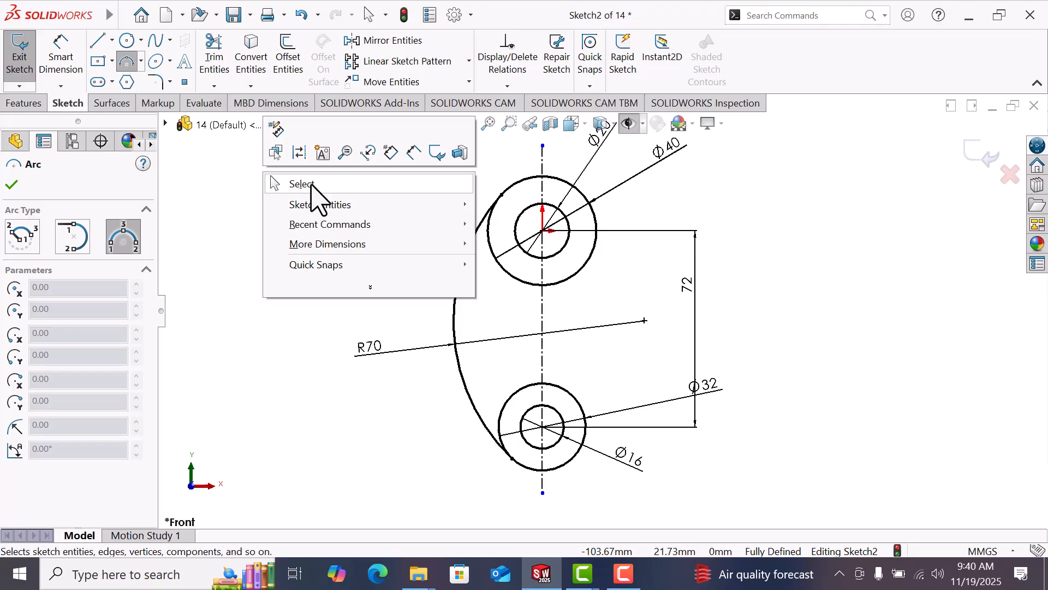
left_click(312, 185)
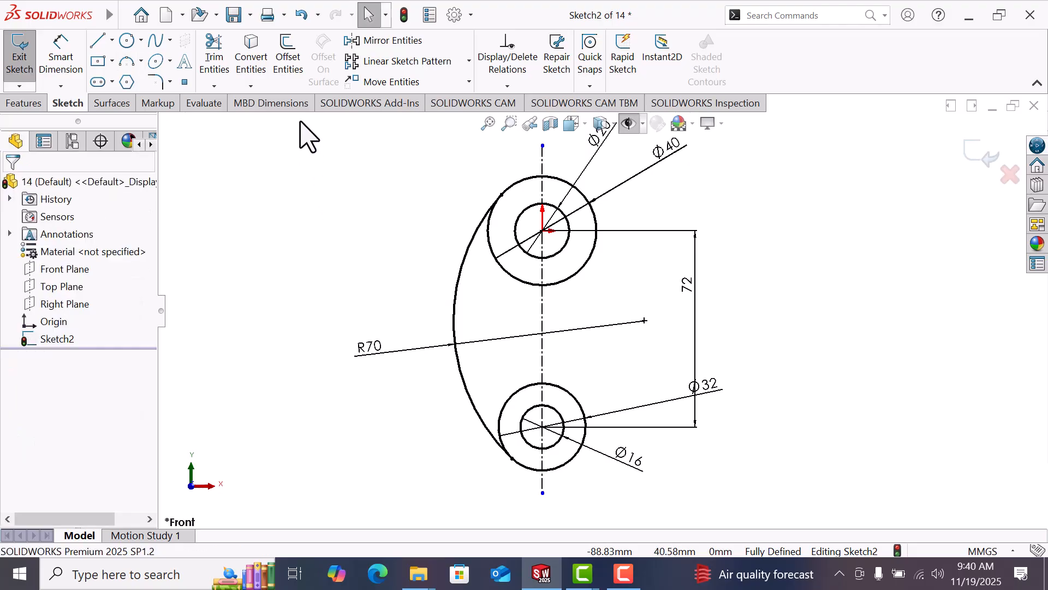
- Offset the R70 arc 8 mm inward, reversing the offset direction toward the circles
left_click(285, 57)
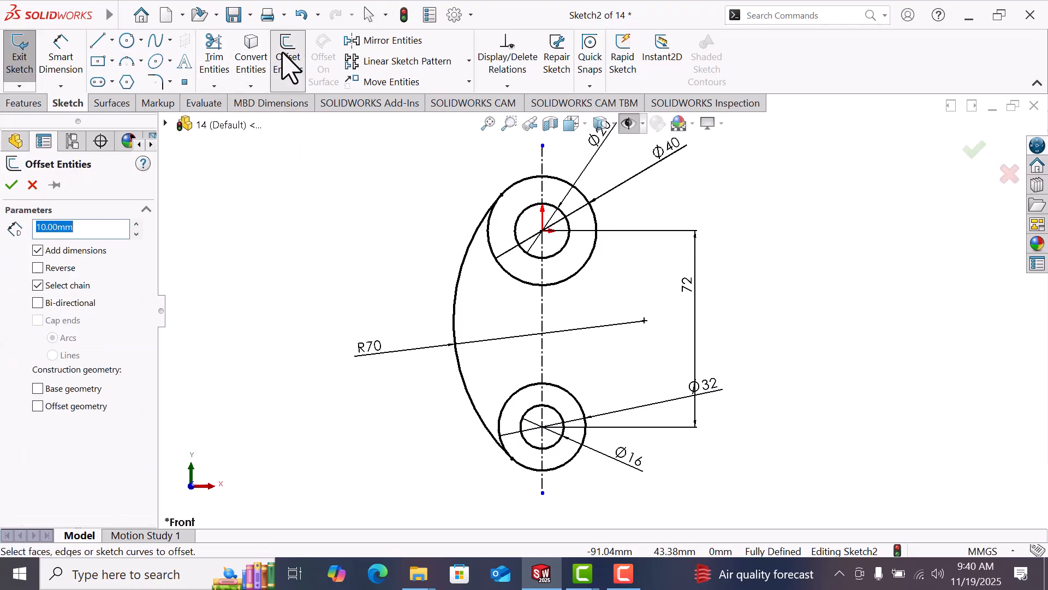
left_click(465, 382)
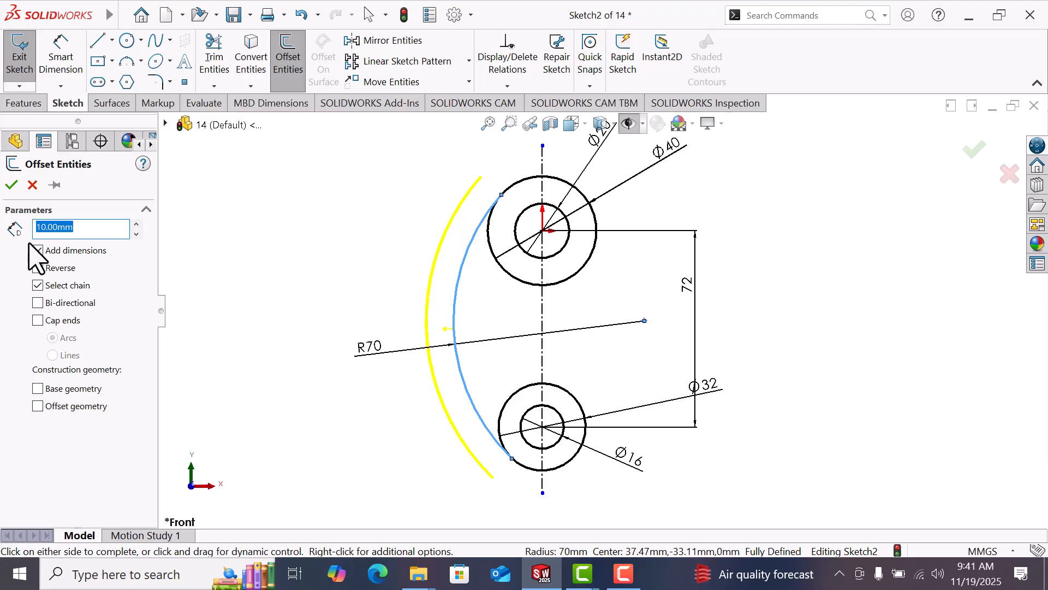
left_click(38, 268)
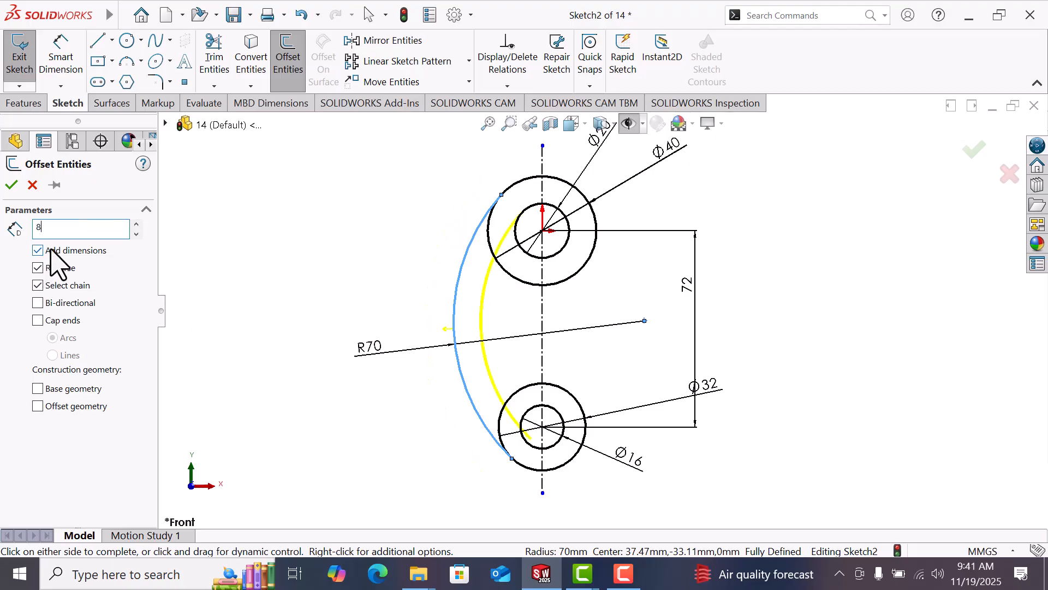
type("8")
key("Return")
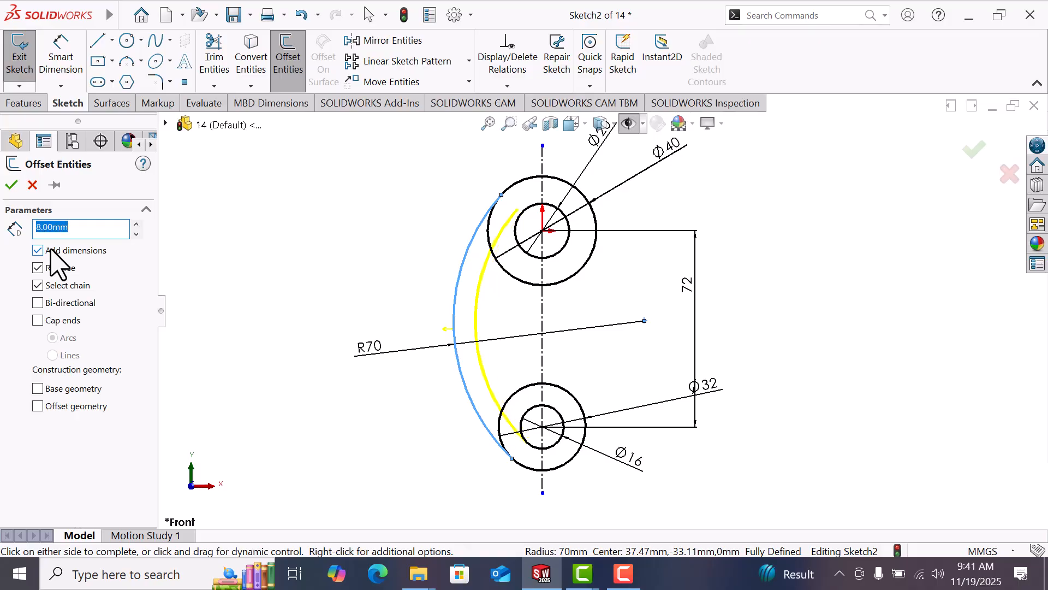
left_click(12, 185)
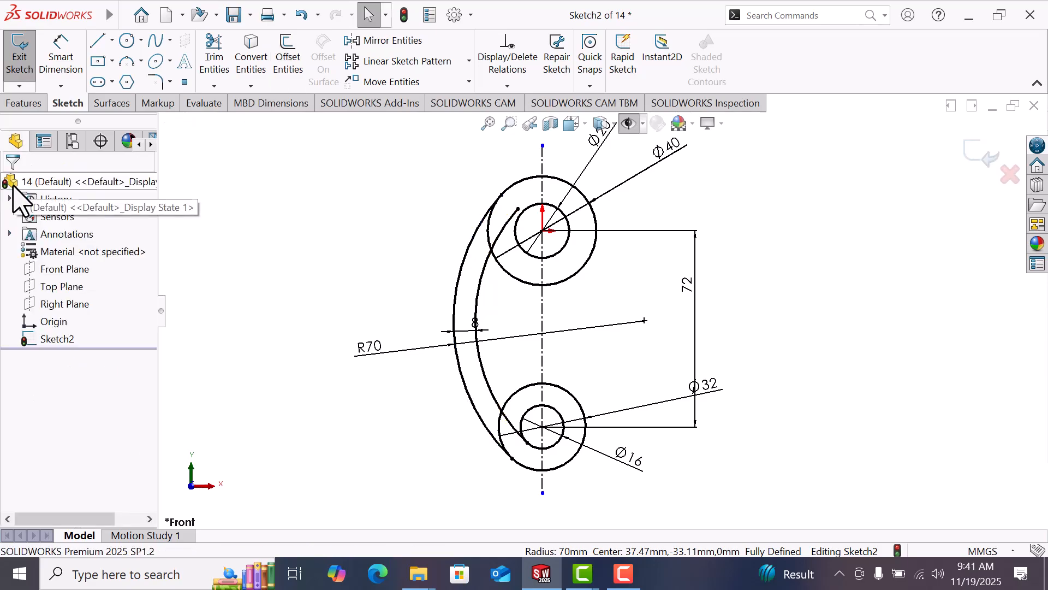
- Sketch a small 3 Point Arc, about 6 mm across, from the inner offset arc to the lower-left side of the 40 mm circle
scroll(499, 251, "down", 5)
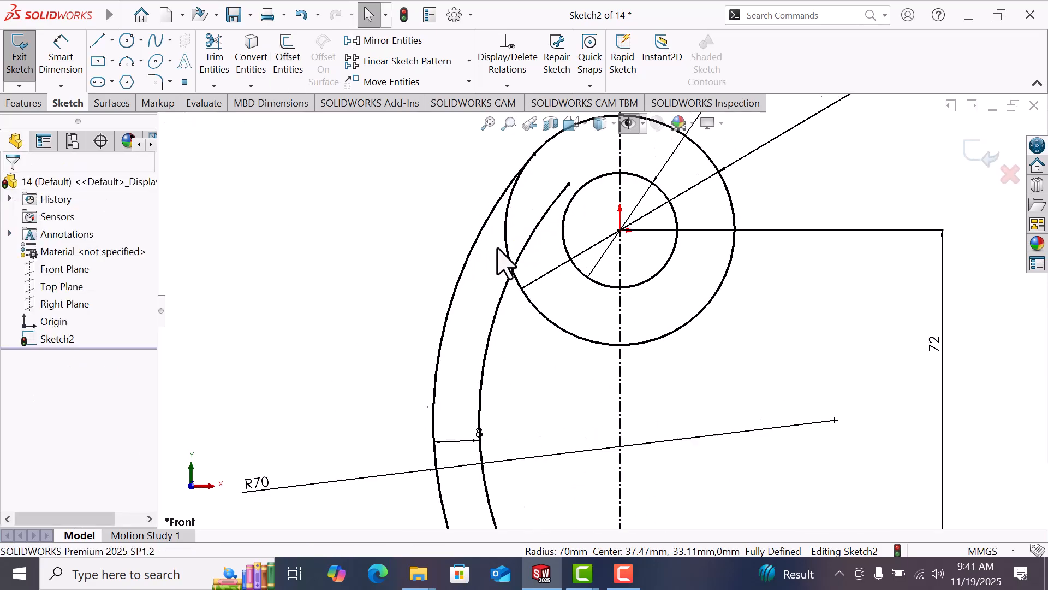
left_click(126, 62)
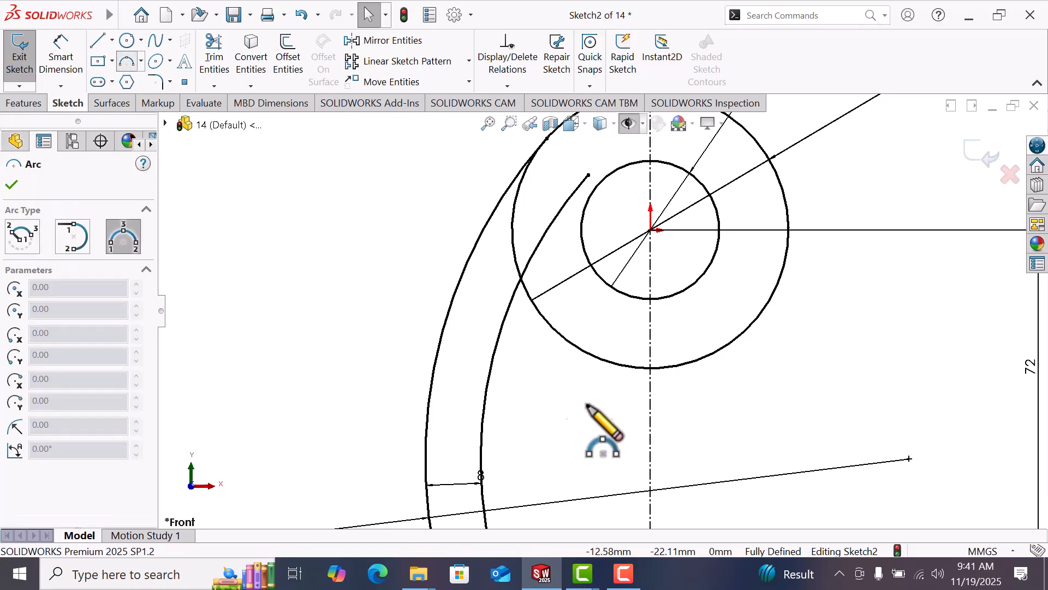
left_click(501, 330)
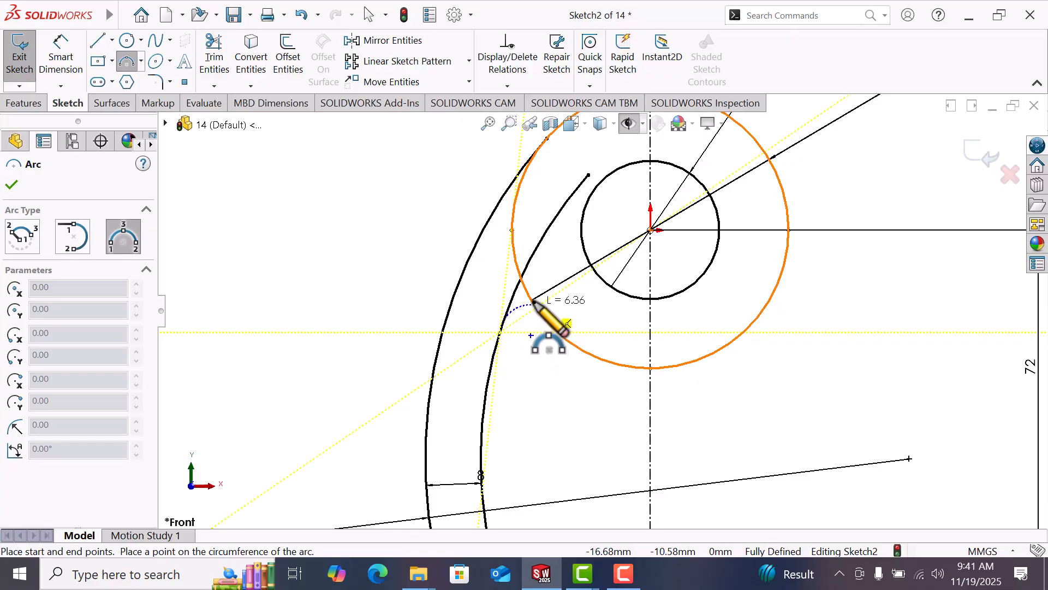
left_click(528, 296)
scroll(507, 319, "down", 5)
scroll(514, 326, "down", 3)
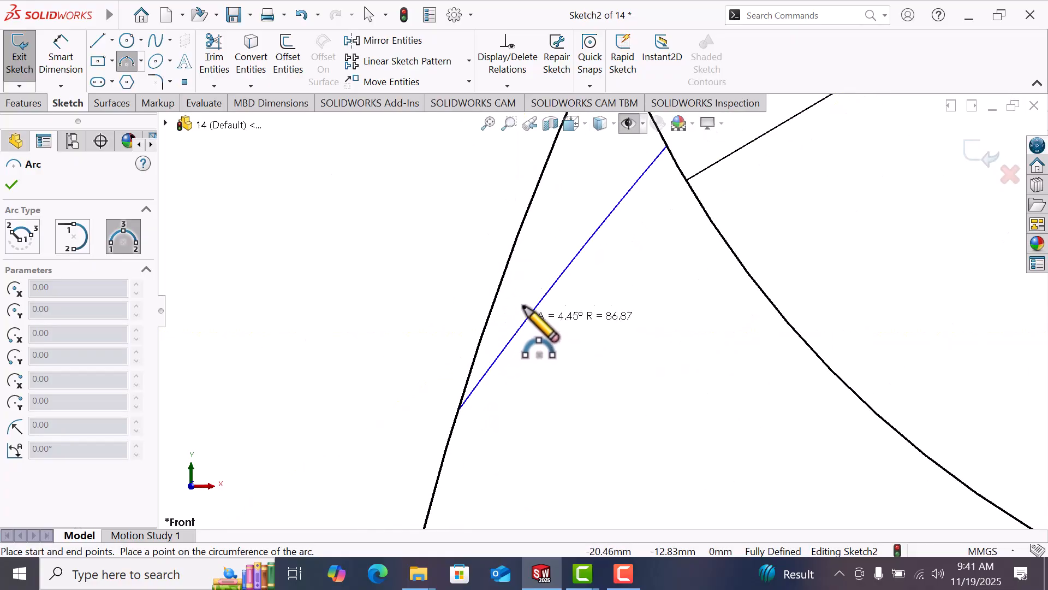
left_click(526, 288)
right_click(526, 290)
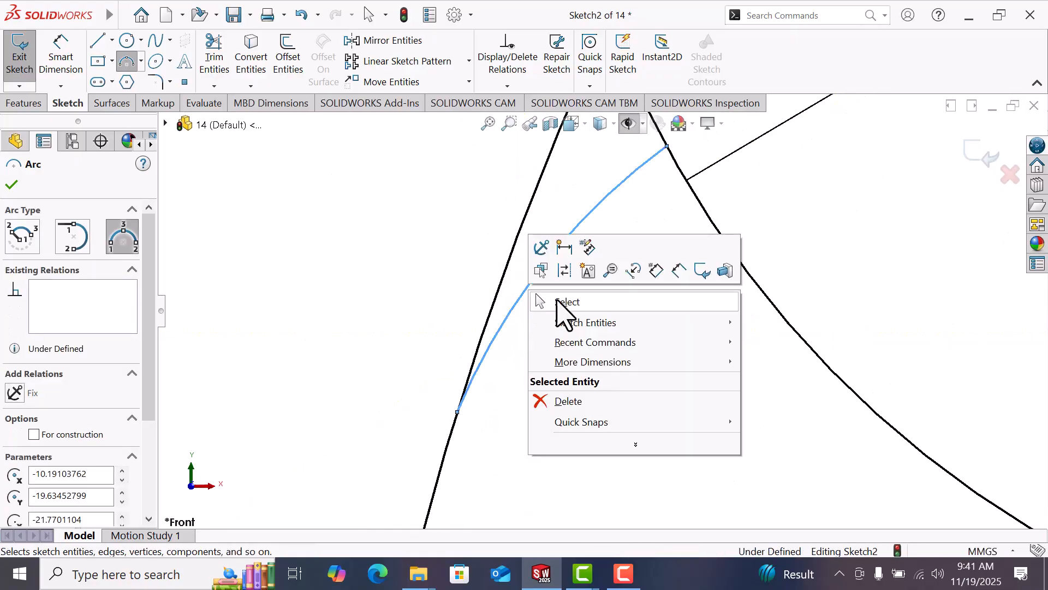
left_click(568, 302)
scroll(562, 347, "up", 2)
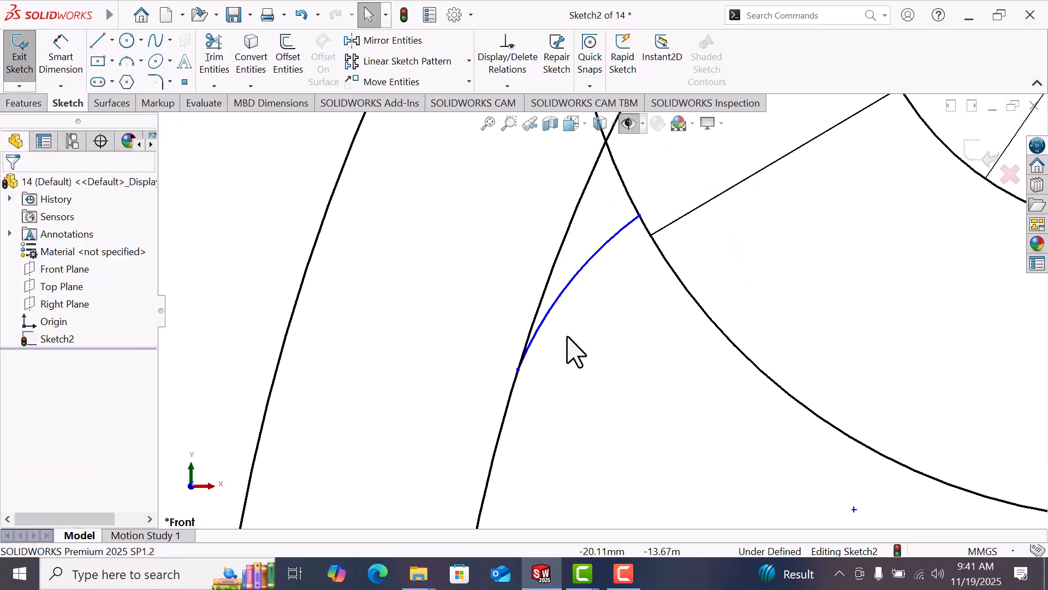
- Move the small arc's upper endpoint down along the 40 mm circle and reshape the arc so it bulges upward
left_click(647, 236)
mouse_move(645, 238)
left_mouse_down()
mouse_move(664, 349)
mouse_move(662, 339)
mouse_move(620, 335)
mouse_move(607, 290)
left_mouse_up()
left_click_drag(603, 338, 600, 322)
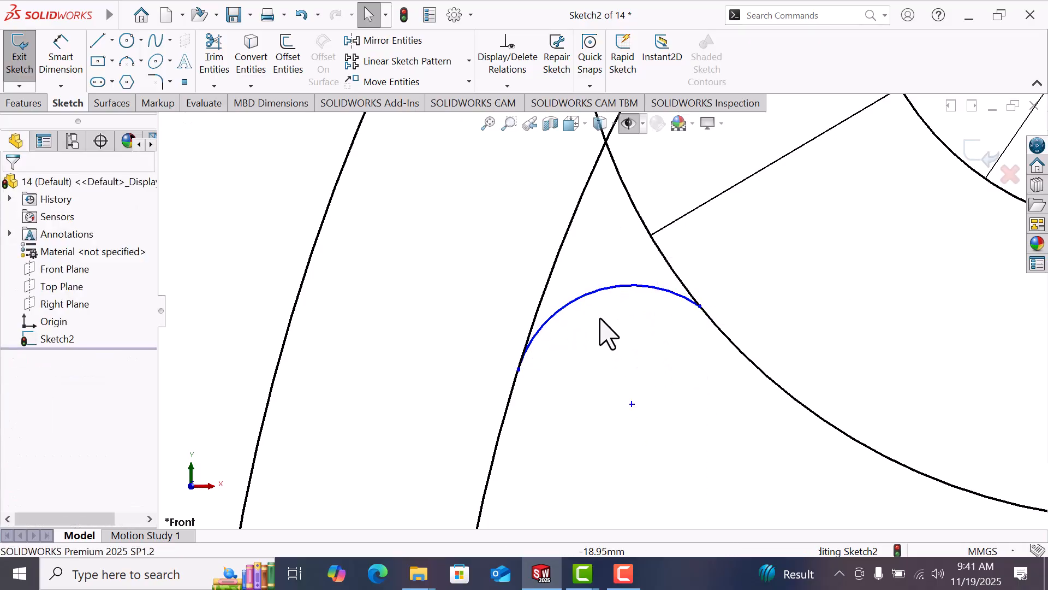
- Make the small arc tangent to both the inner offset arc and the 40 mm circle
left_click(555, 318)
left_click(541, 308, "ctrl")
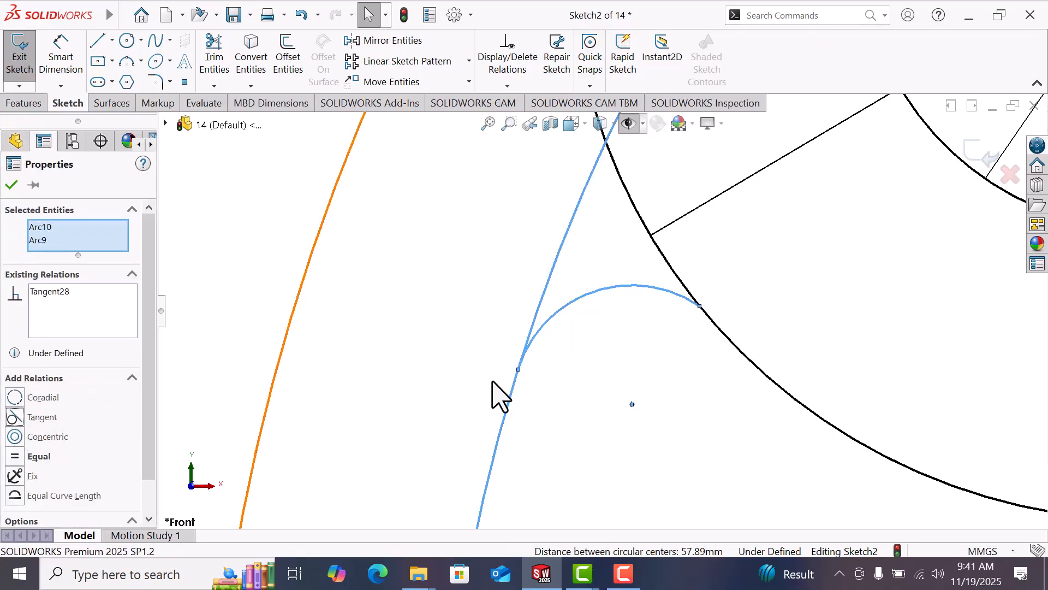
left_click(654, 350)
left_click(678, 295)
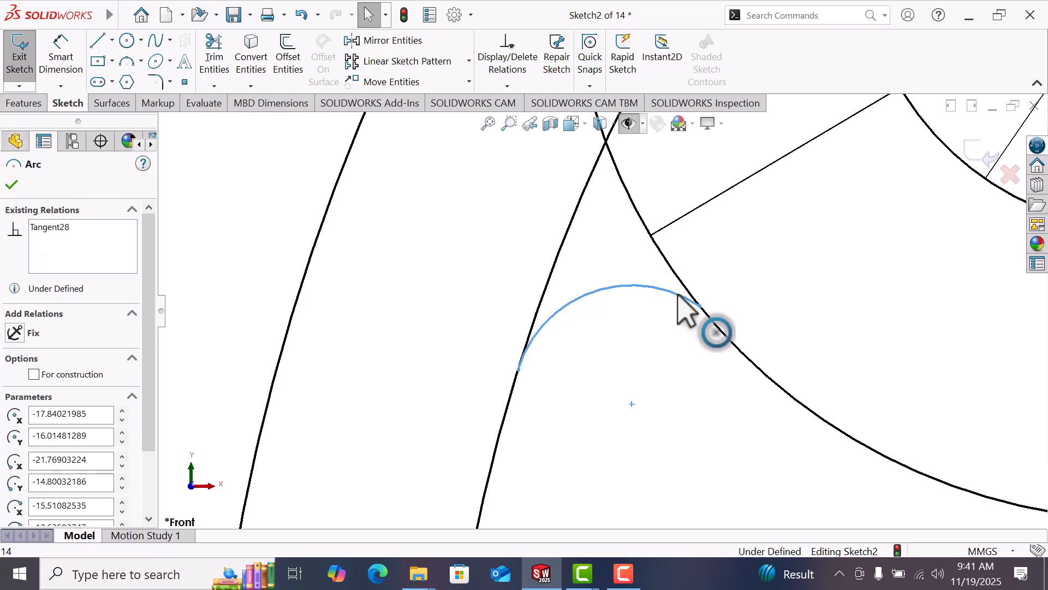
left_click(679, 286, "ctrl")
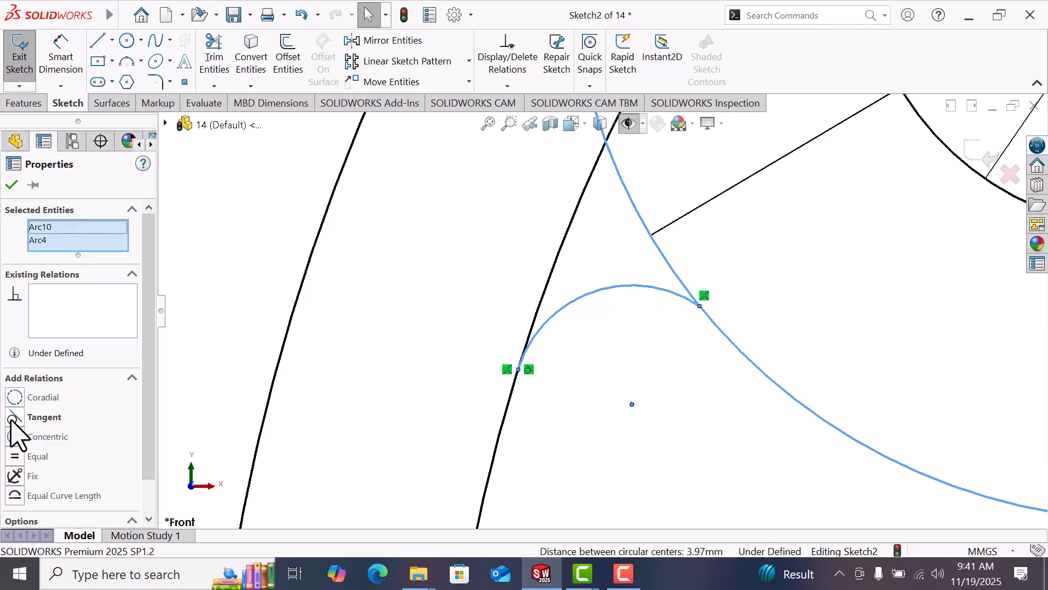
left_click(14, 418)
left_click(427, 303)
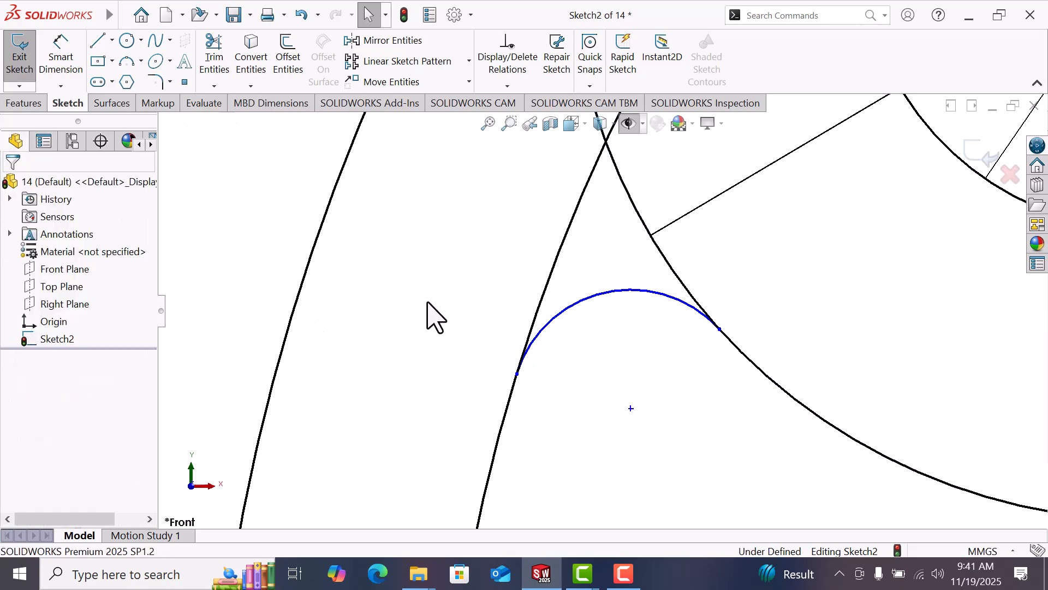
- Dimension the small connecting arc's radius to 8 mm
scroll(428, 302, "up", 3)
right_click_drag(480, 372, 490, 272)
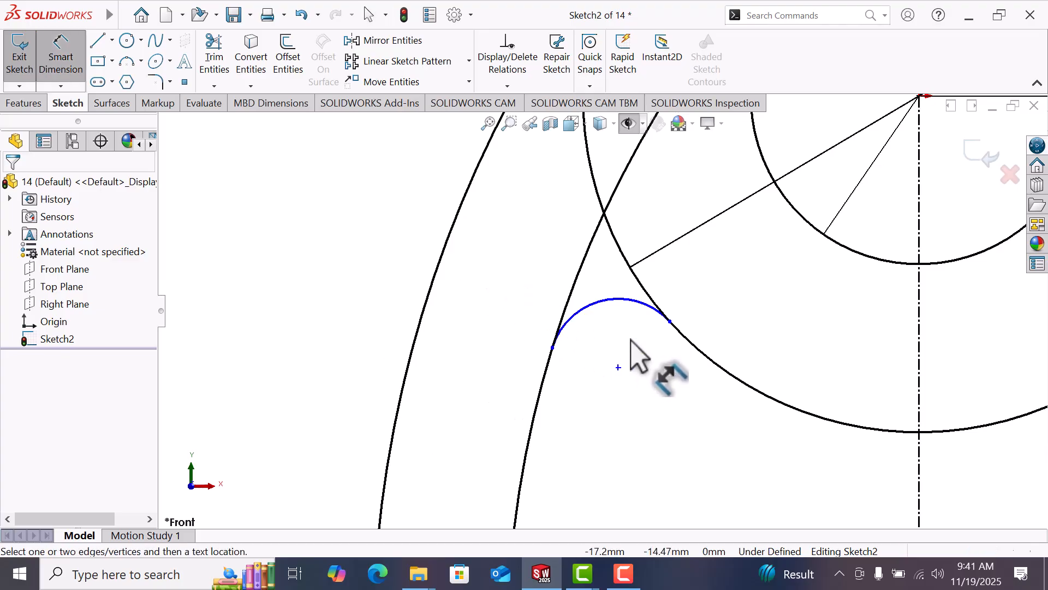
left_click(622, 300)
left_click(619, 341)
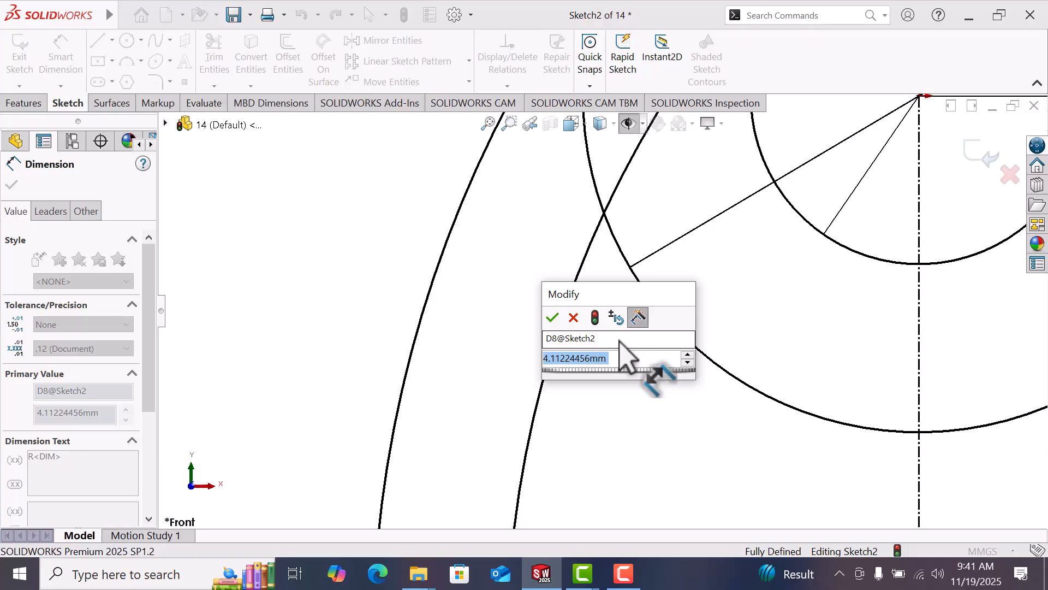
type("8")
key("Return")
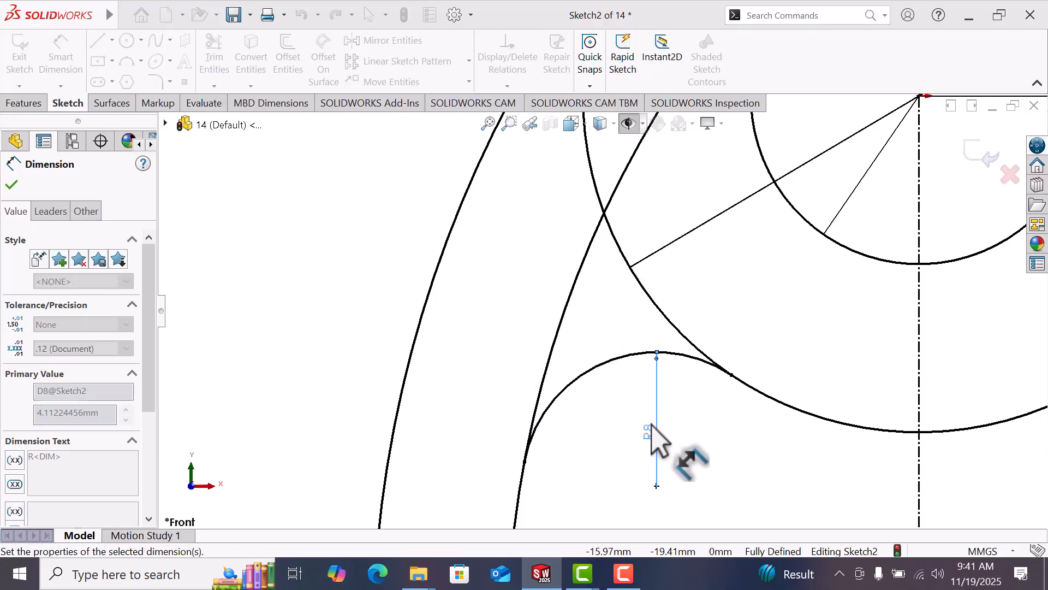
scroll(674, 453, "up", 4)
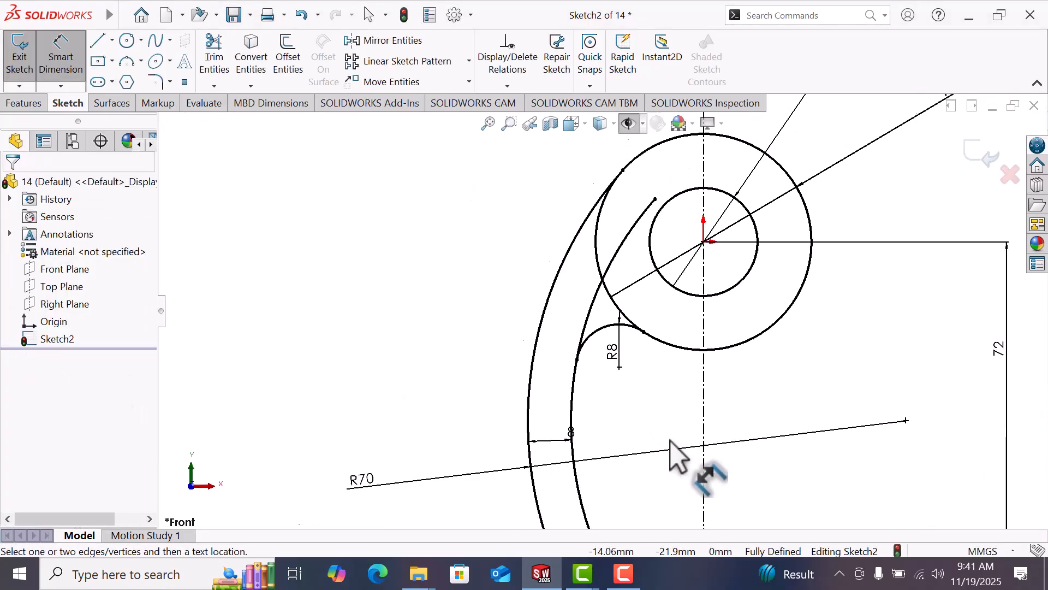
scroll(676, 455, "up", 4)
scroll(677, 524, "down", 3)
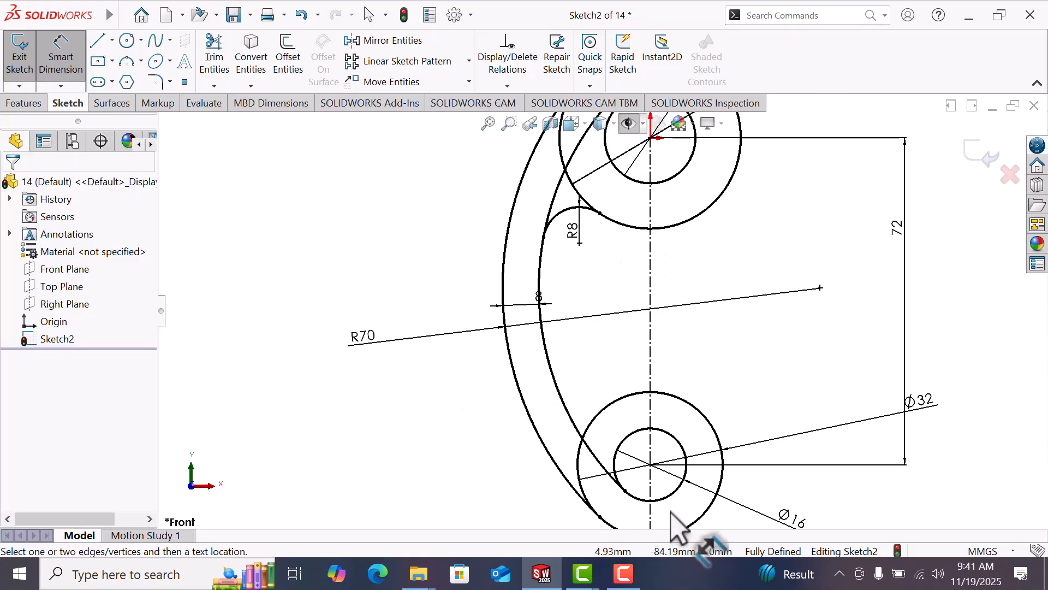
scroll(673, 514, "down", 2)
right_click(717, 321)
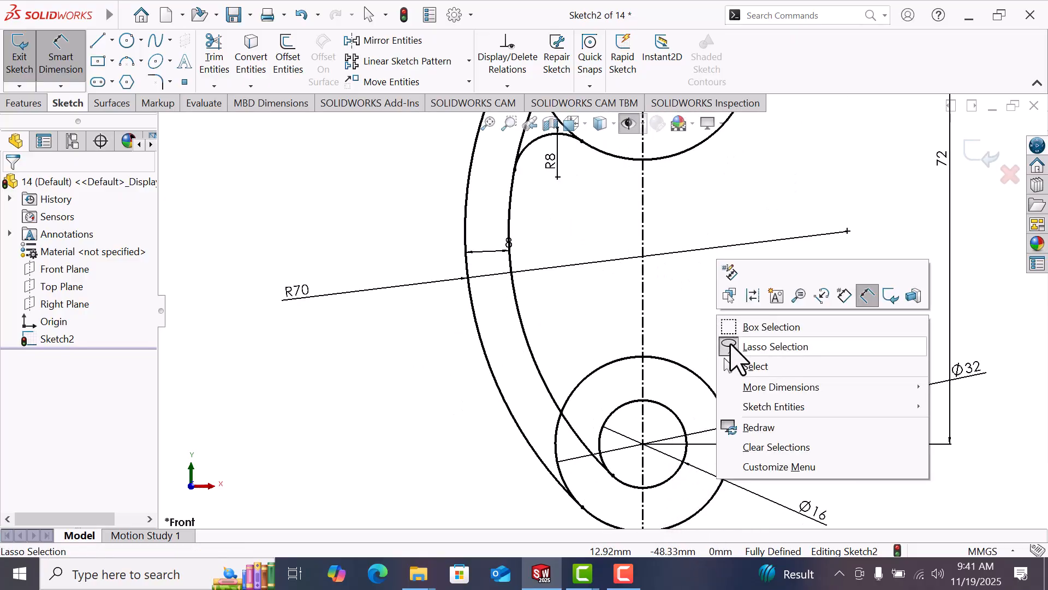
left_click(756, 365)
- Trim away the upper part of the inner offset arc beyond the R8 arc, both outside and inside the 40 mm circle
scroll(761, 164, "up", 3)
scroll(696, 191, "down", 3)
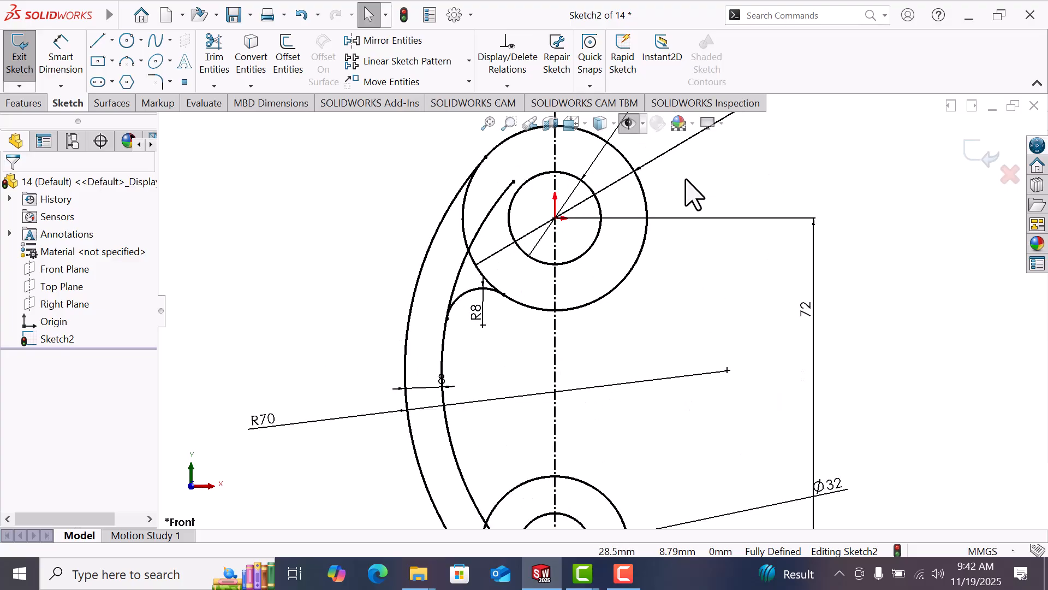
left_click(215, 59)
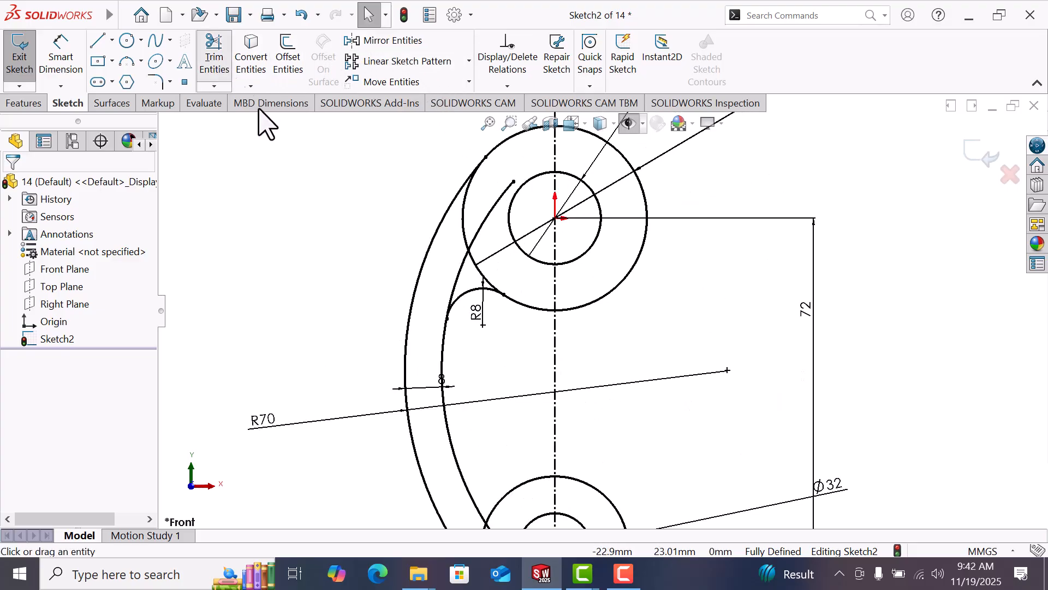
left_click(460, 281)
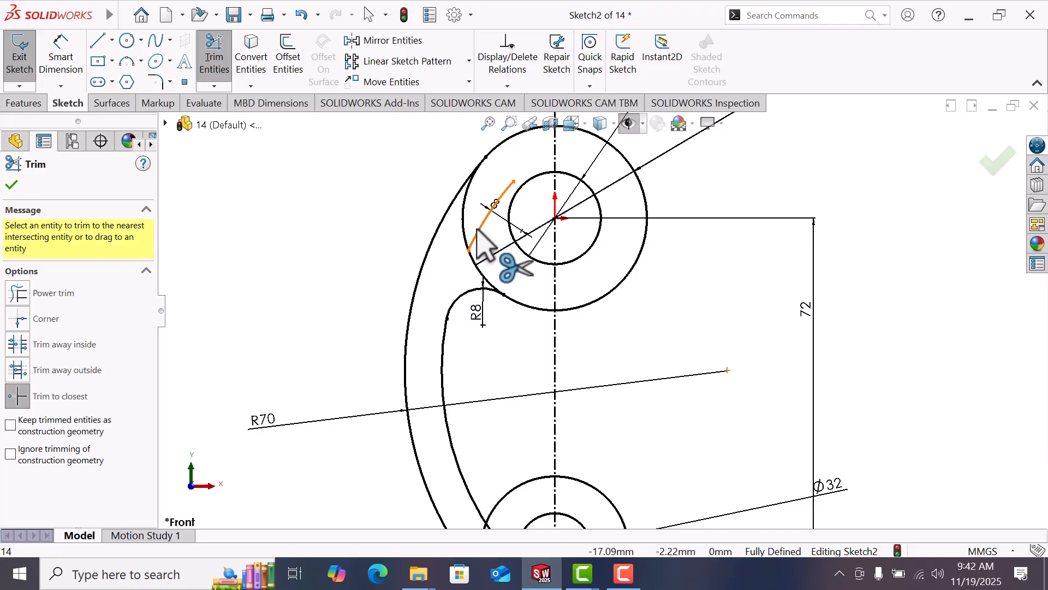
left_click(478, 231)
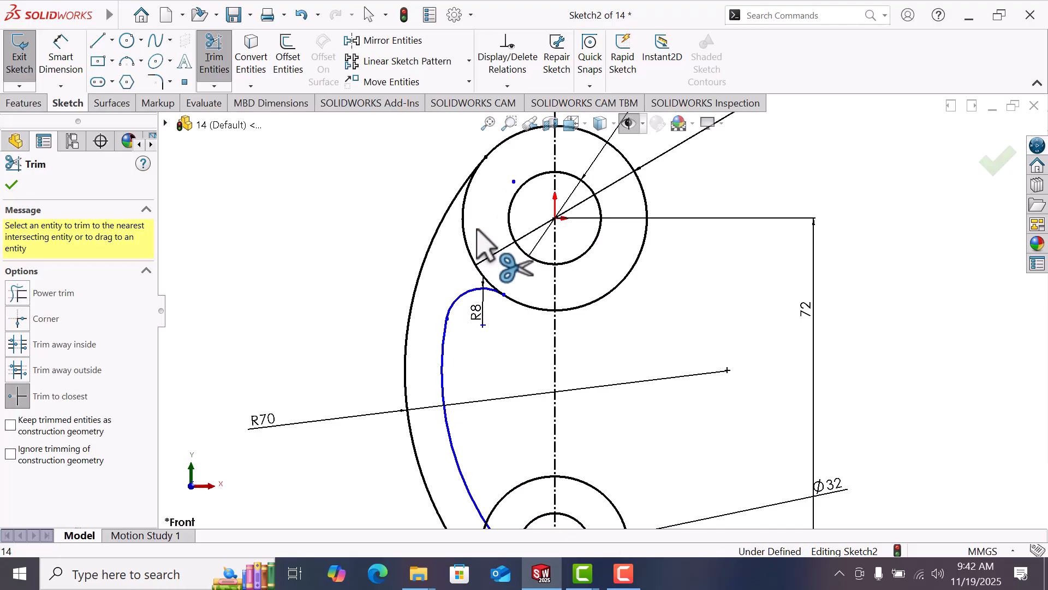
left_click(11, 185)
- Dimension the gap between the R70 arc and the trimmed inner arc as 8 mm
scroll(412, 382, "up", 3)
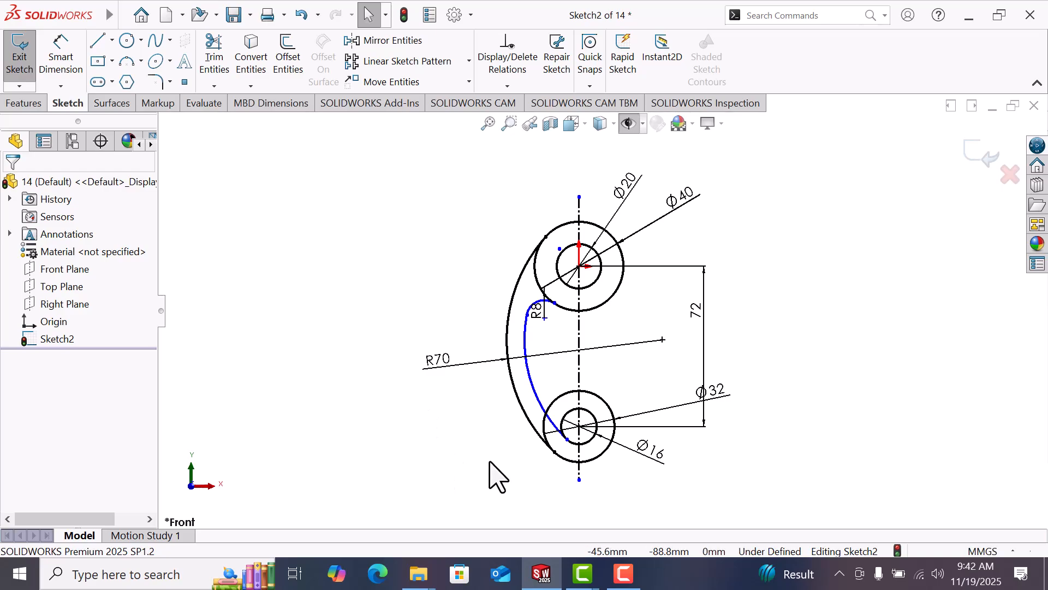
right_click_drag(487, 456, 475, 402)
scroll(533, 480, "down", 5)
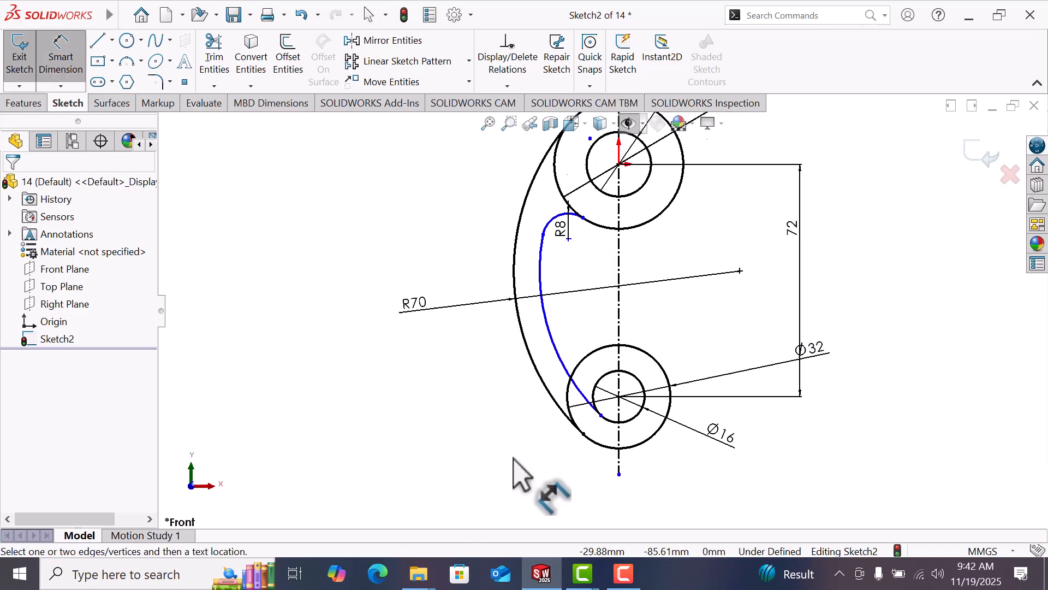
left_click(565, 362)
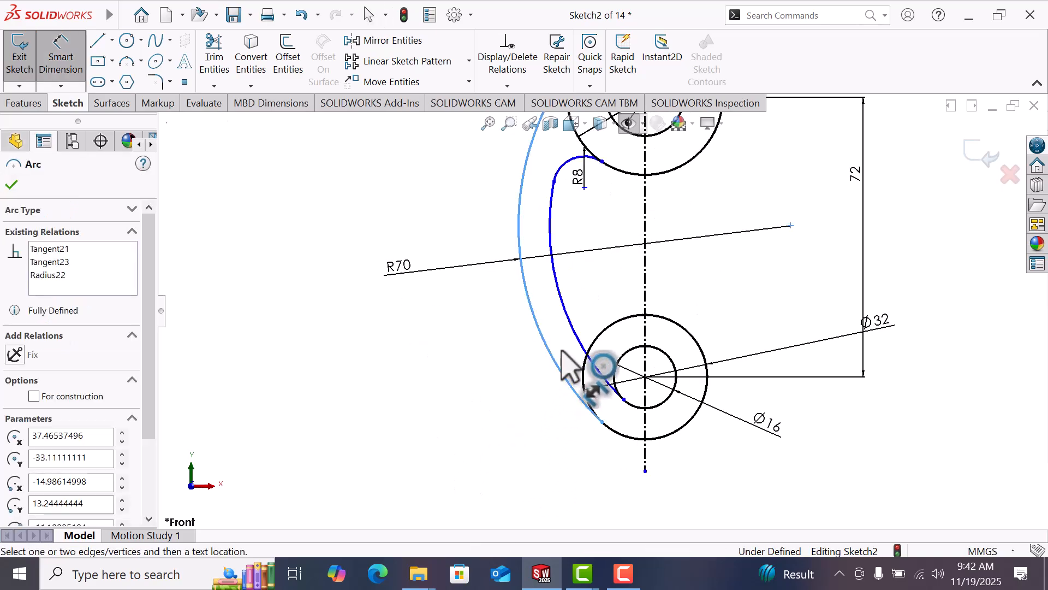
left_click(576, 340)
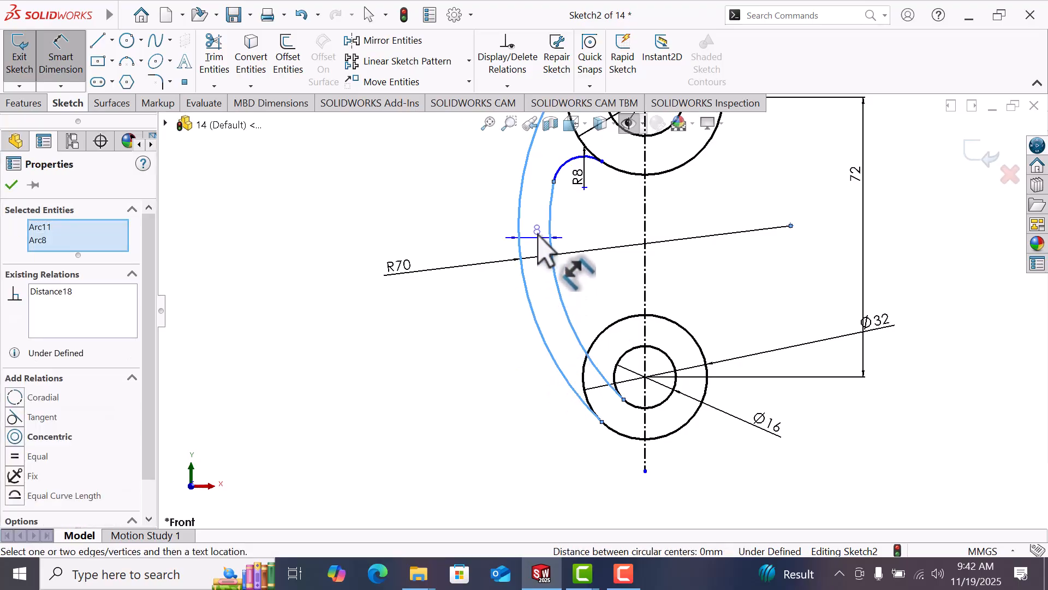
left_click(538, 240)
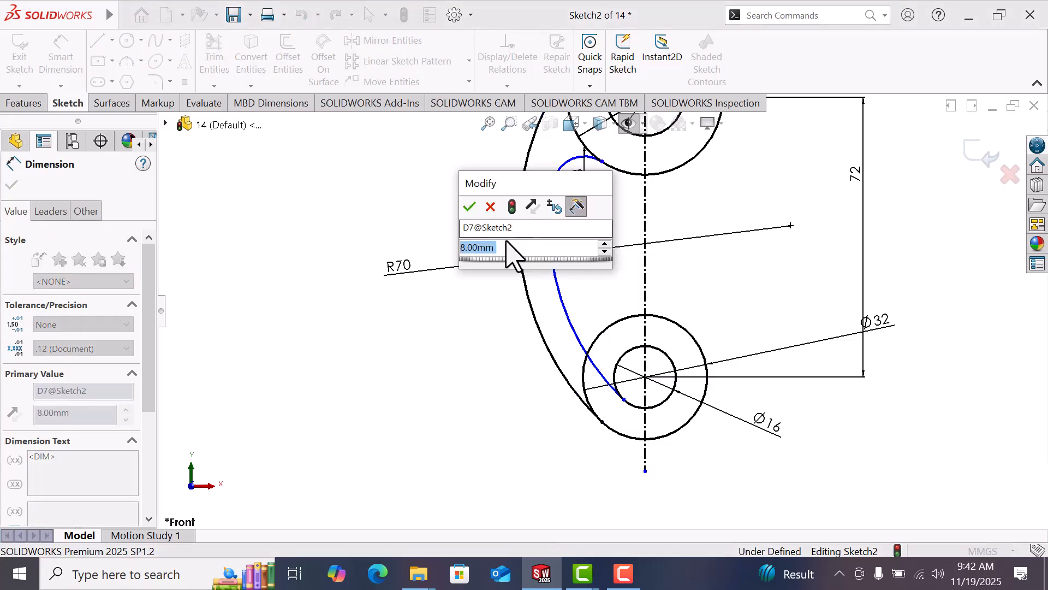
left_click(470, 208)
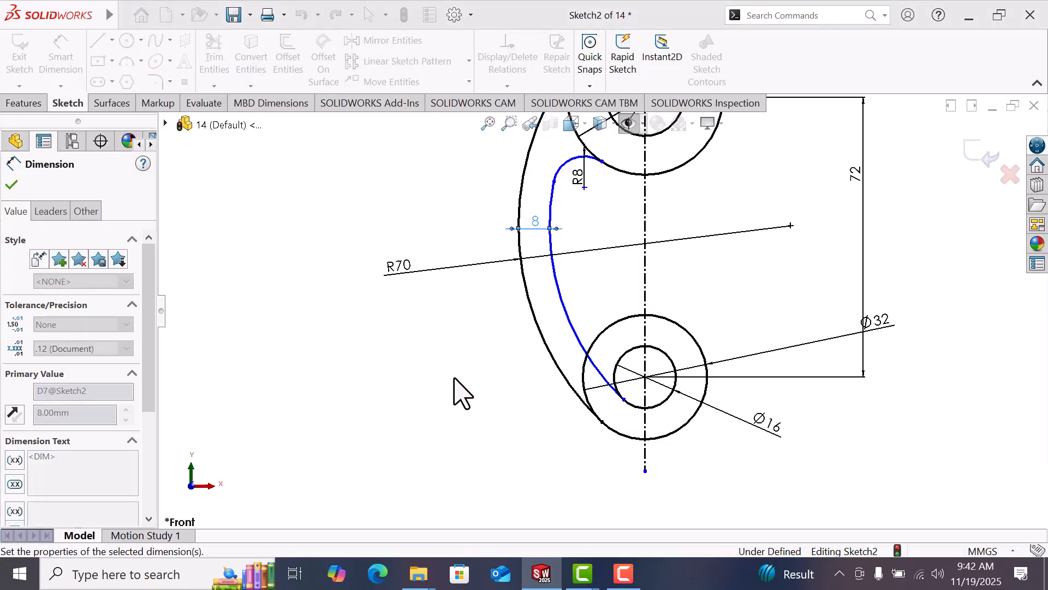
right_click(459, 376)
left_click(503, 429)
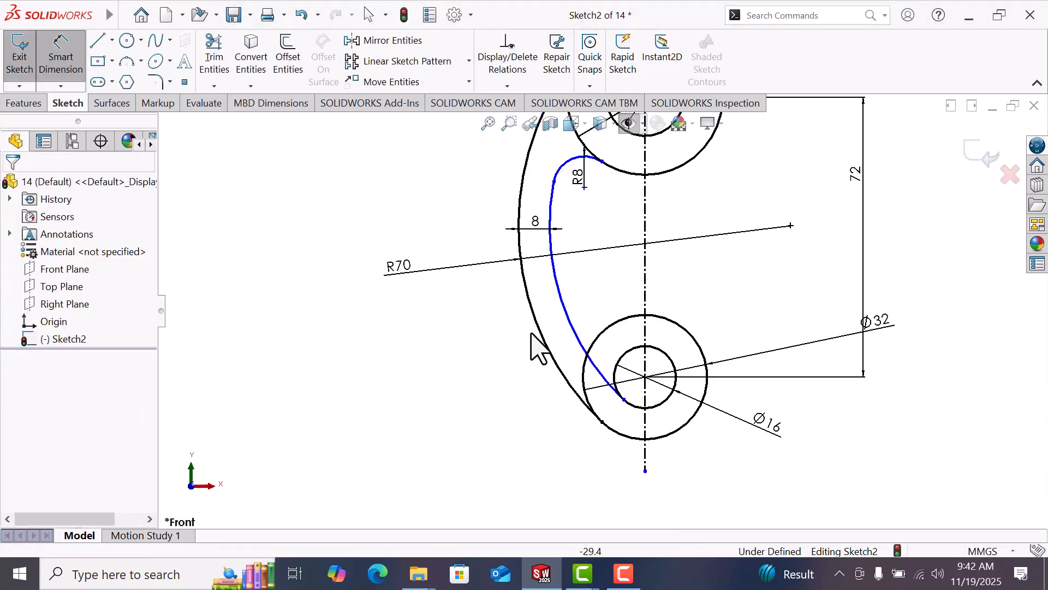
- Make the trimmed inner arc concentric with the outer R70 arc
left_click(542, 334)
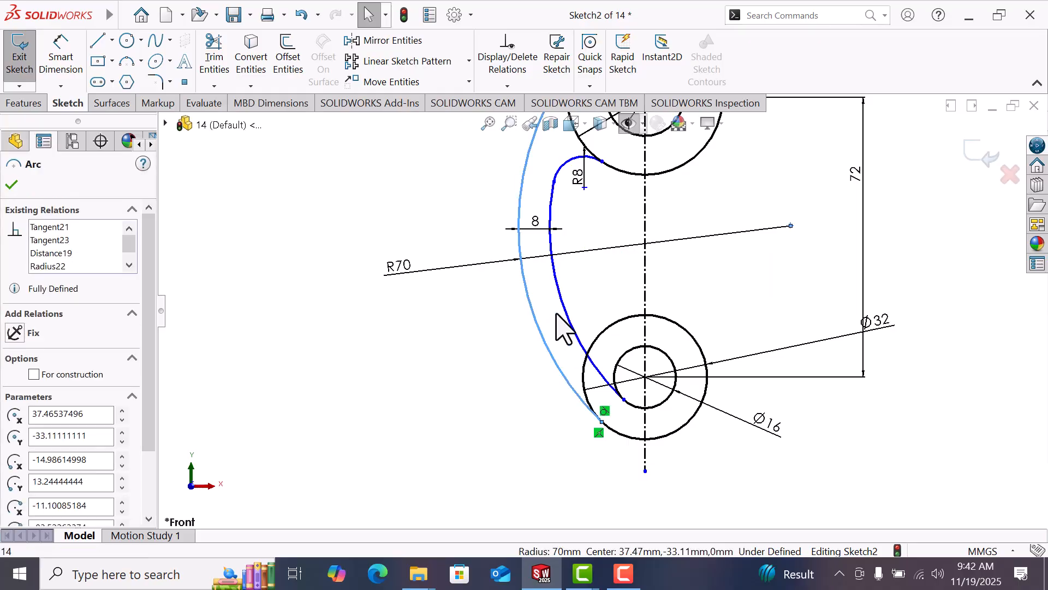
left_click(568, 322, "ctrl")
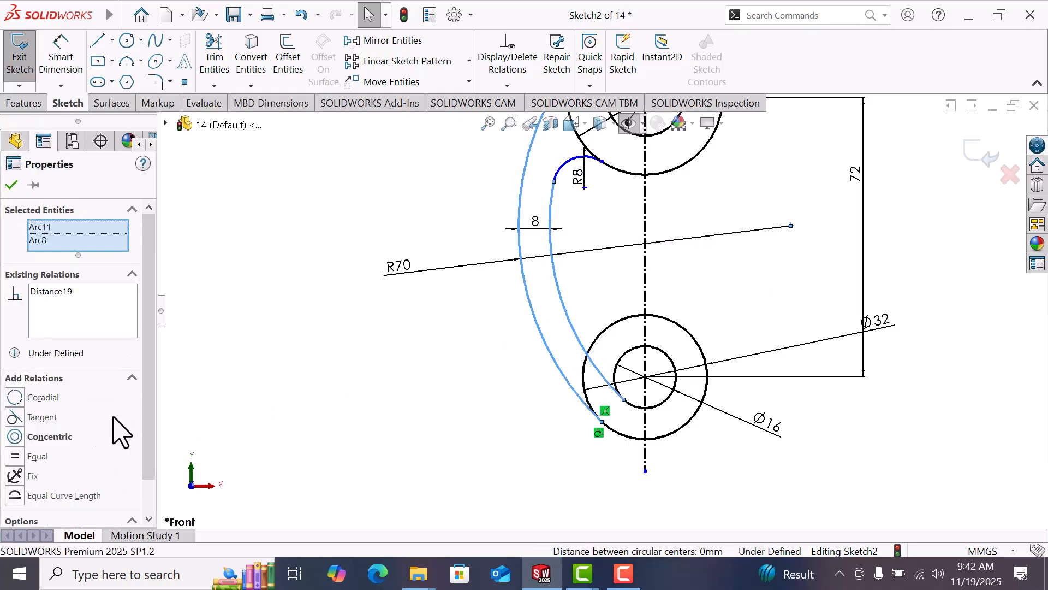
left_click(15, 436)
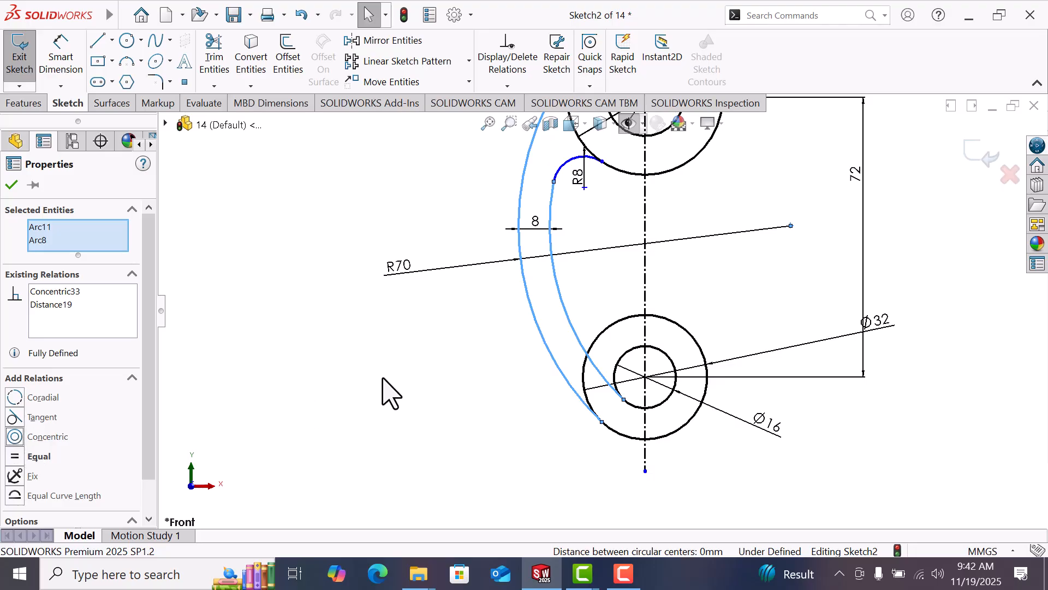
key("Escape")
- Make the R8 arc tangent to the upper end of the inner arc
scroll(600, 179, "down", 2)
scroll(600, 180, "down", 2)
left_click(503, 224)
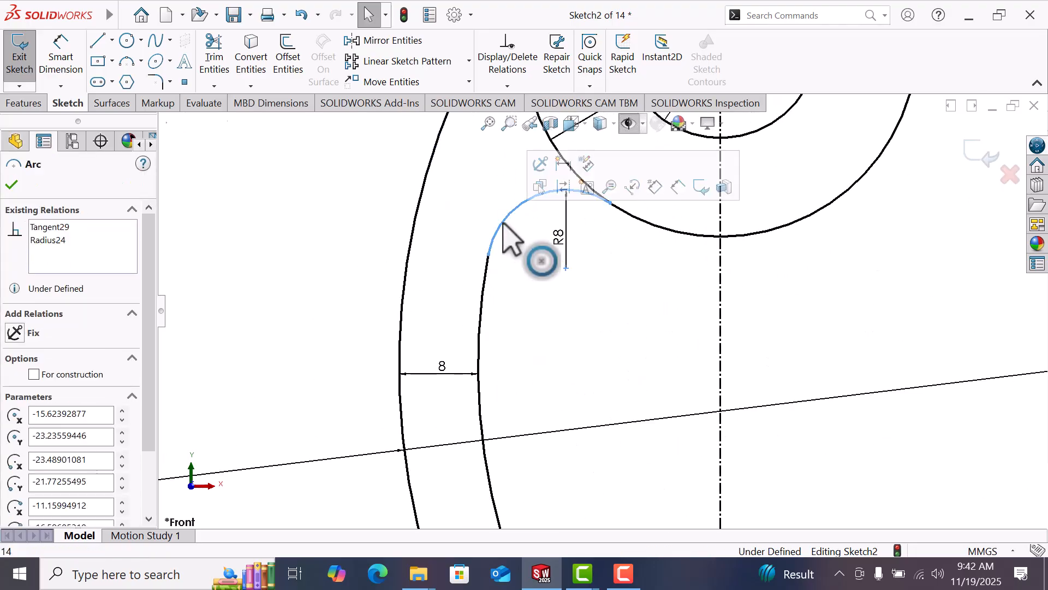
left_click(485, 289, "ctrl")
left_click(15, 418)
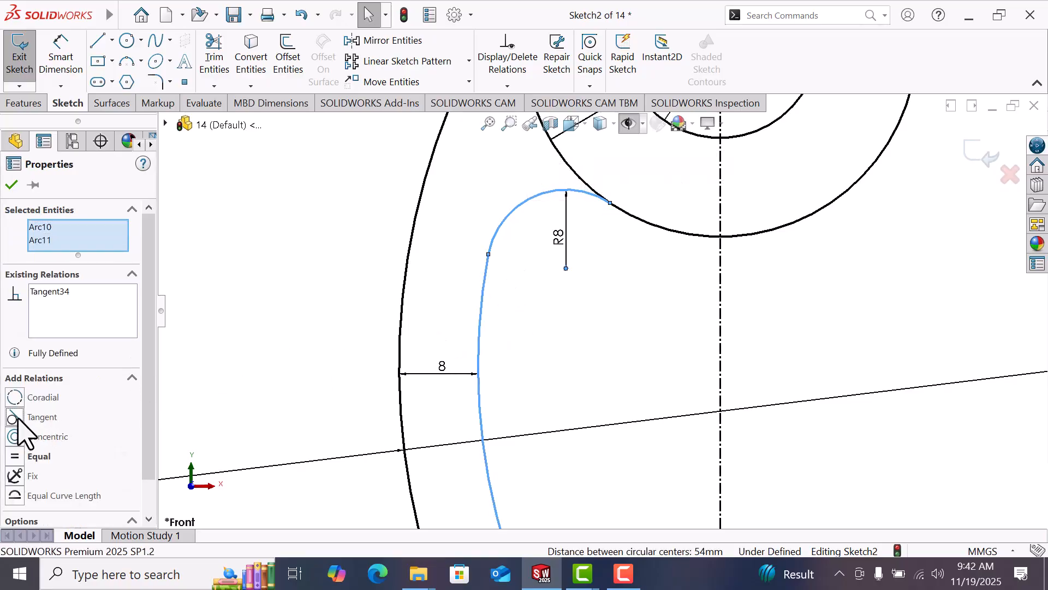
left_click(279, 236)
key("f")
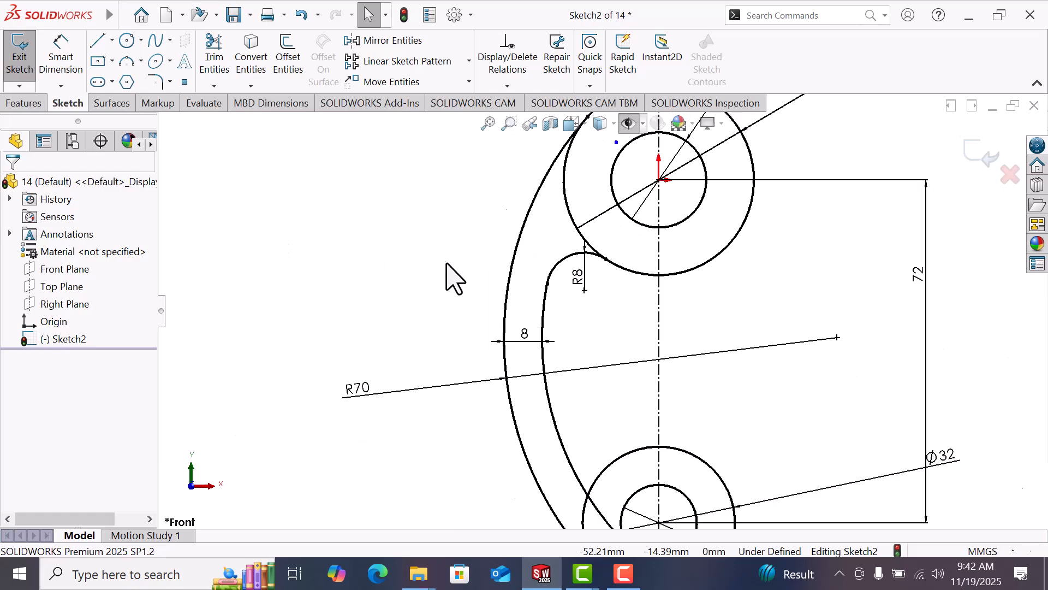
- Mirror the R70 arc, the inner arc and the R8 arc as copies about the vertical centerline
scroll(833, 385, "down", 2)
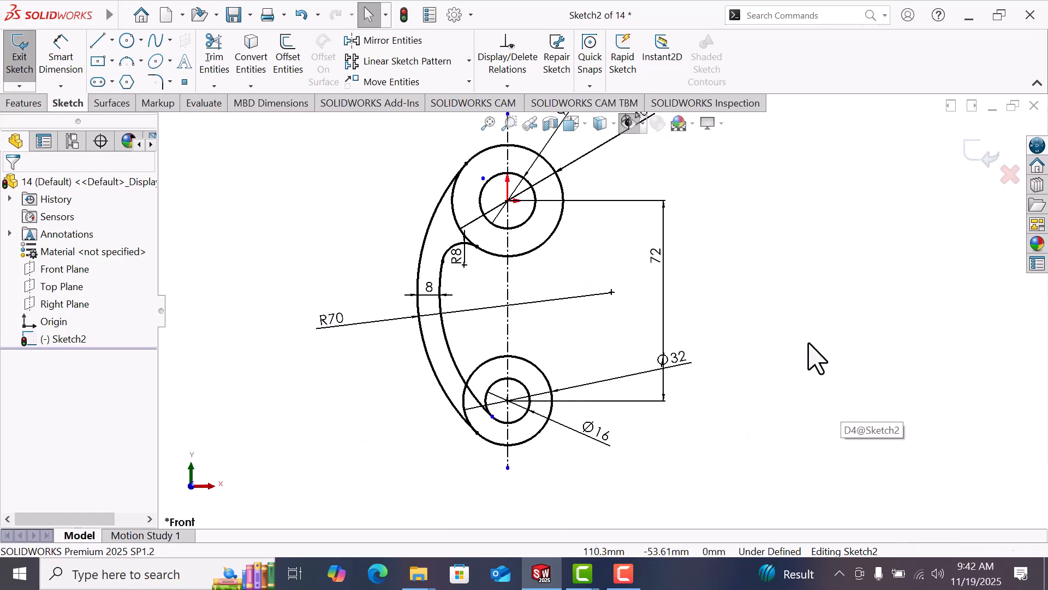
left_click(407, 42)
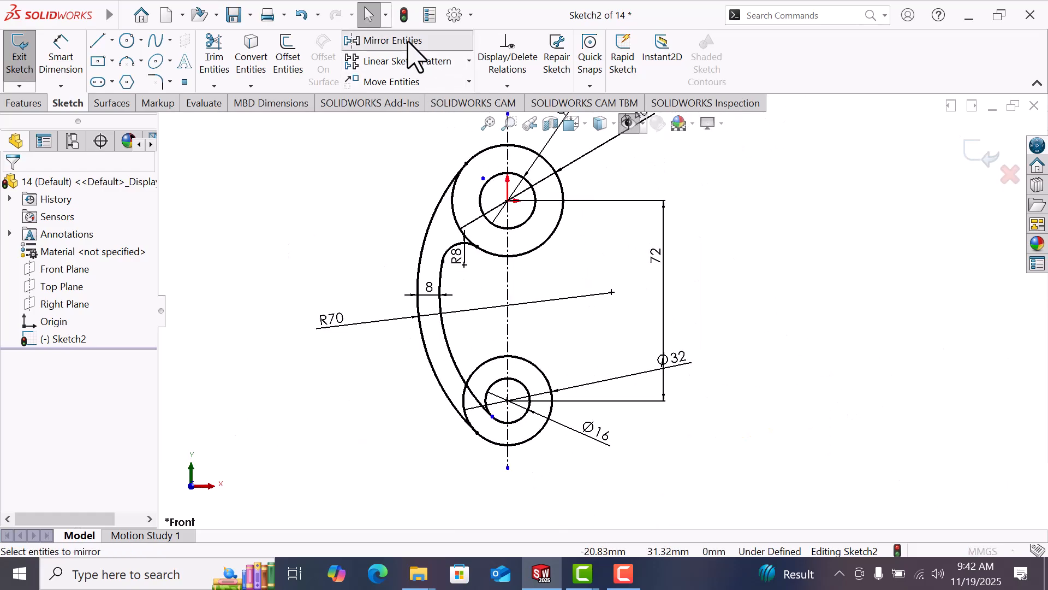
left_click(437, 210)
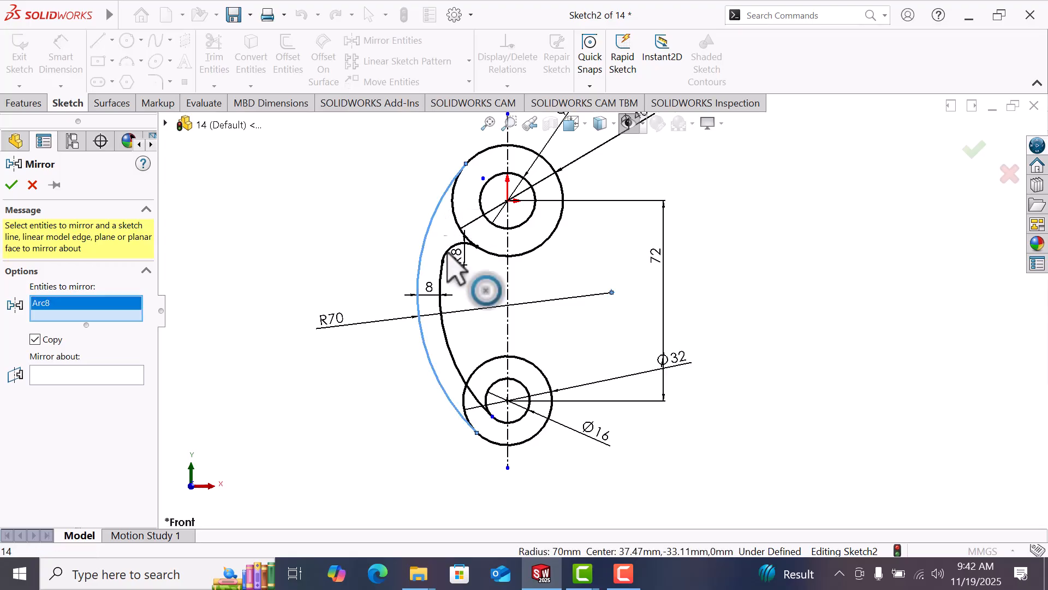
left_click(446, 337)
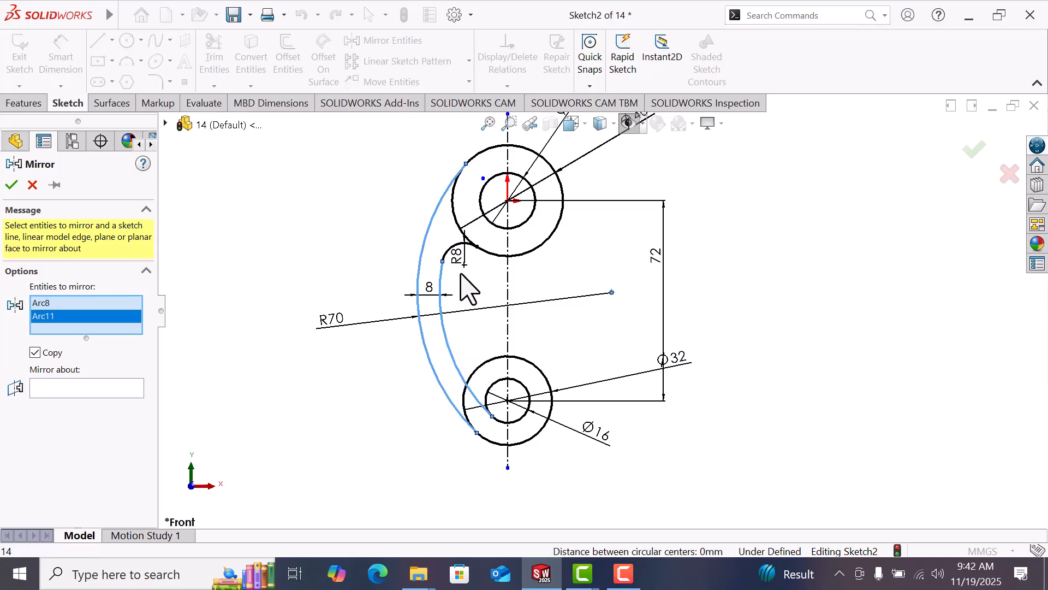
scroll(467, 273, "down", 3)
left_click(463, 235)
key("f")
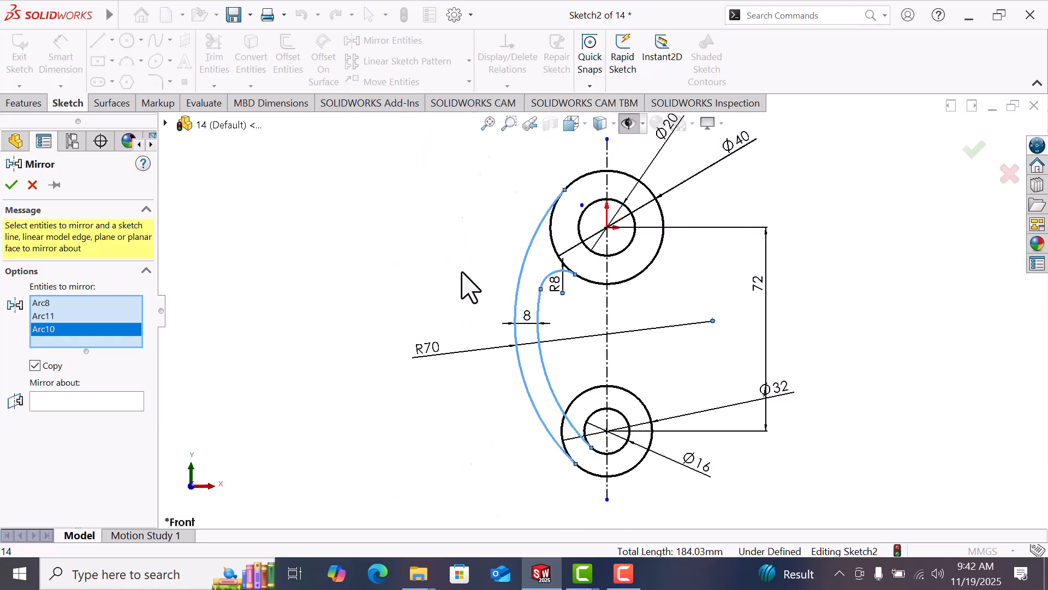
left_click(66, 402)
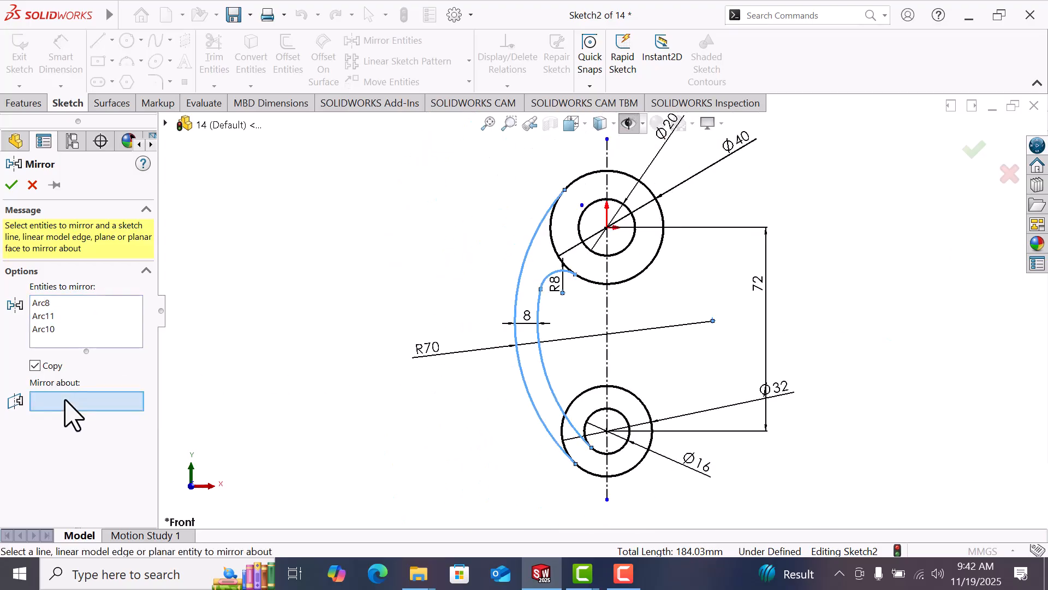
left_click(608, 313)
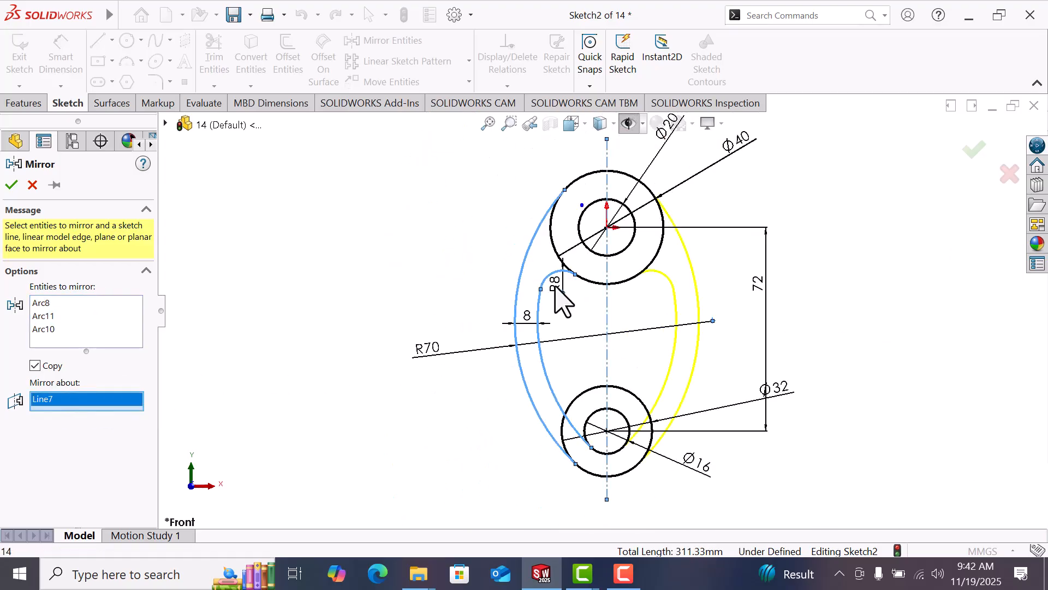
left_click(13, 186)
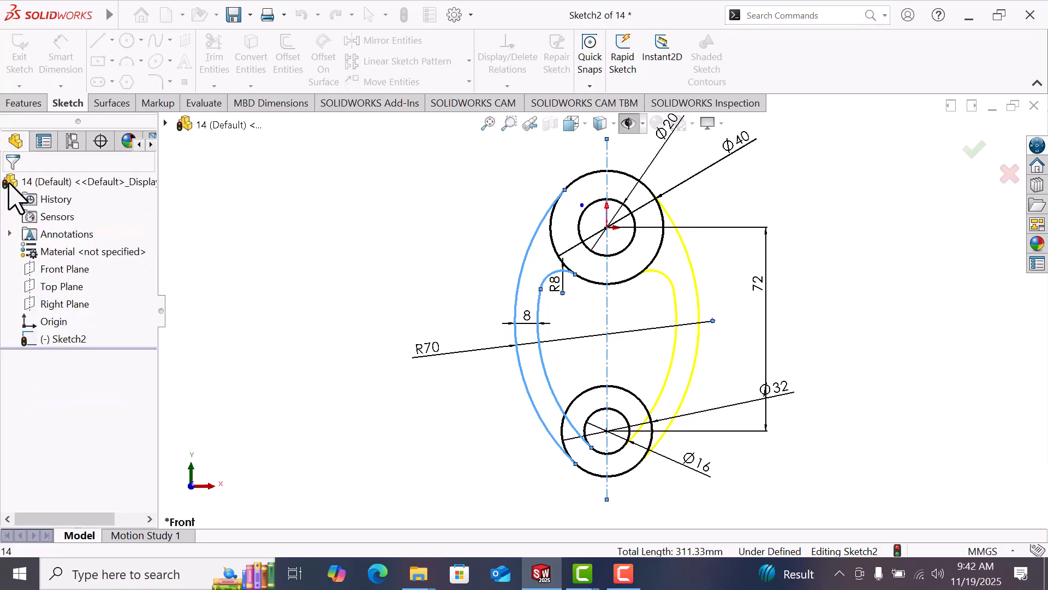
- Trim the upper portions of the lower 32 mm and 16 mm circles, leaving only the bottom arcs joining the side arcs
key("f")
scroll(710, 280, "down", 2)
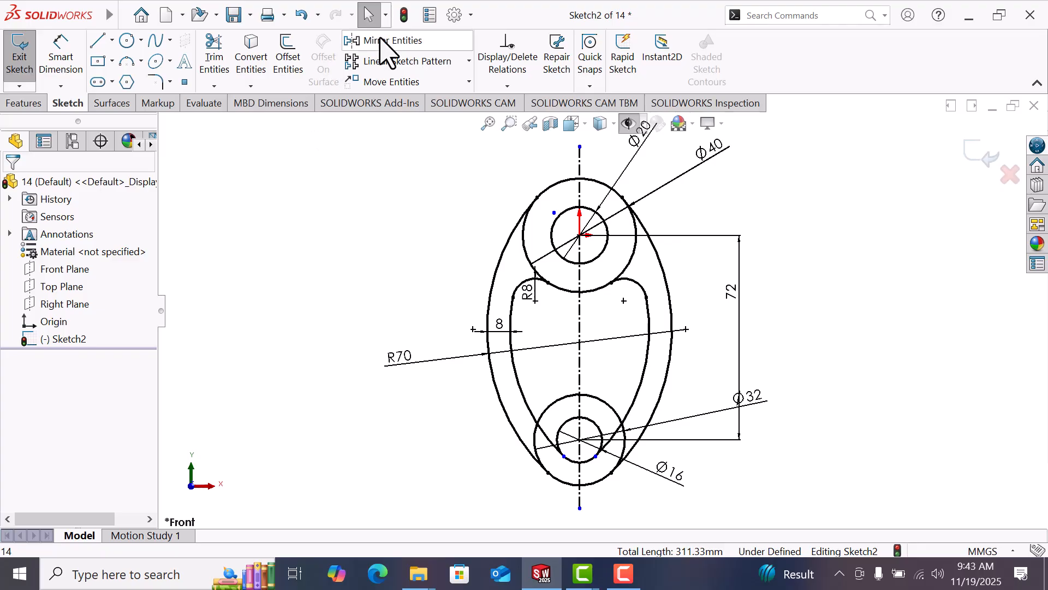
left_click(214, 59)
scroll(568, 443, "down", 2)
scroll(568, 442, "down", 5)
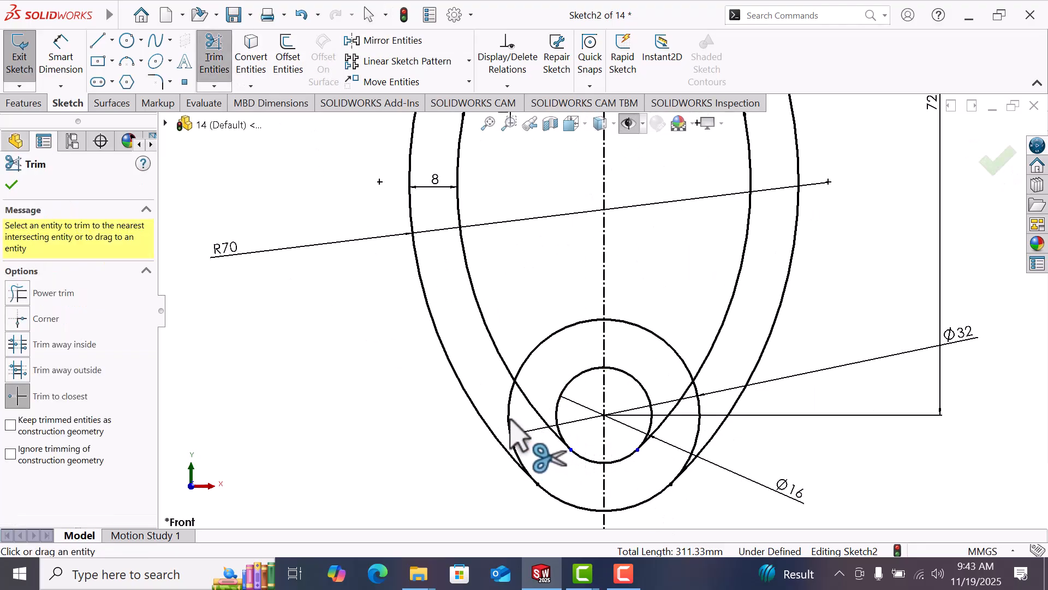
left_click(533, 363)
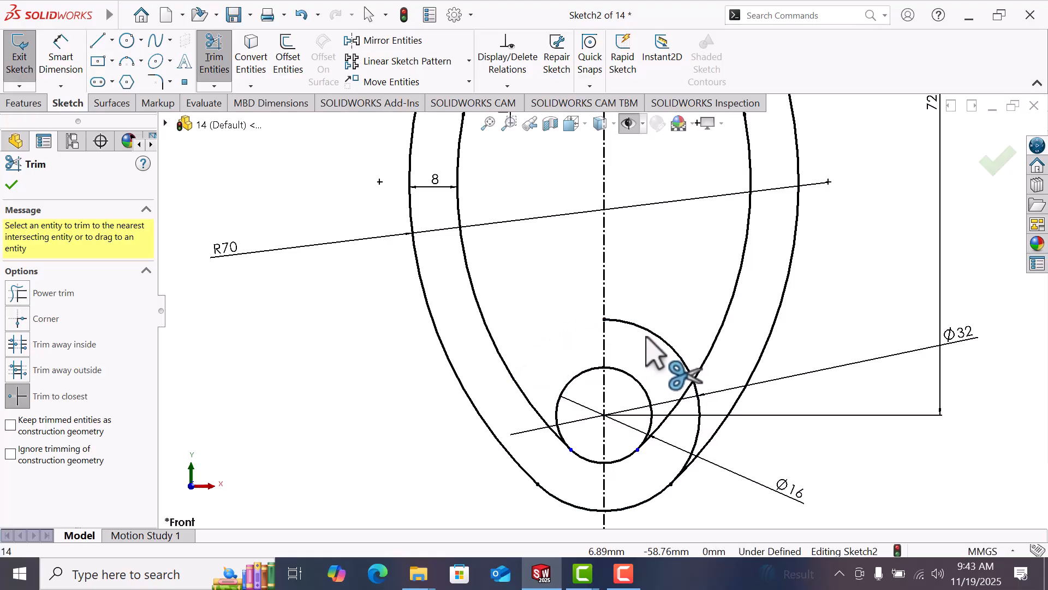
left_click(655, 343)
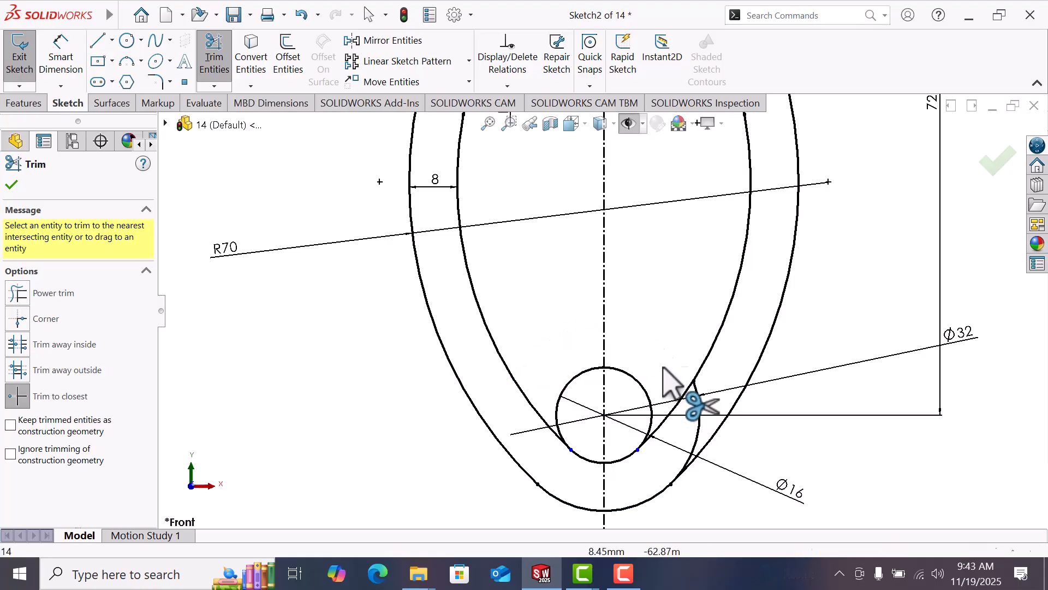
left_click(643, 391)
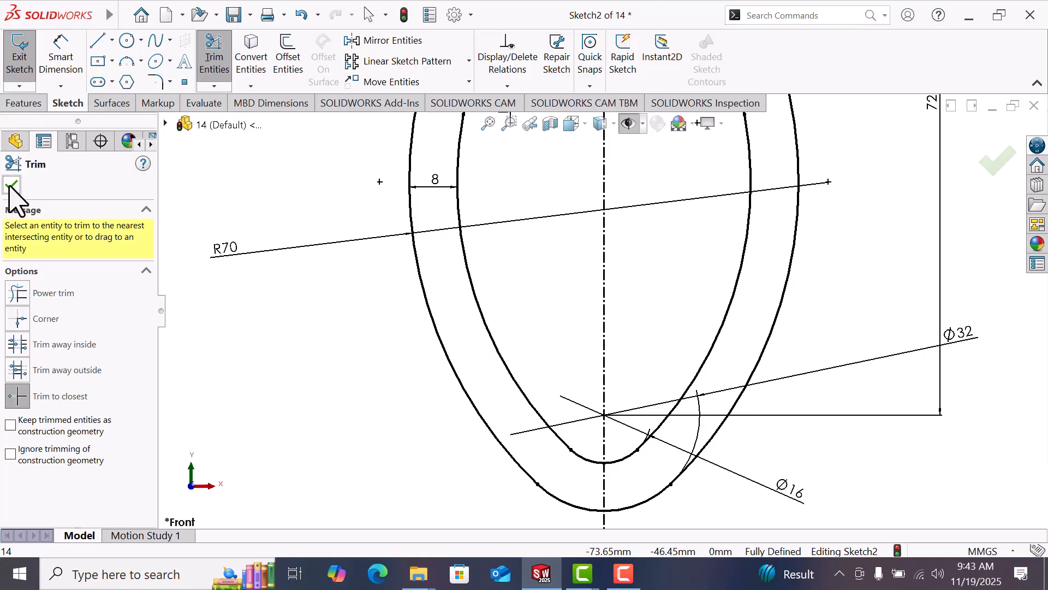
left_click(12, 188)
key("f")
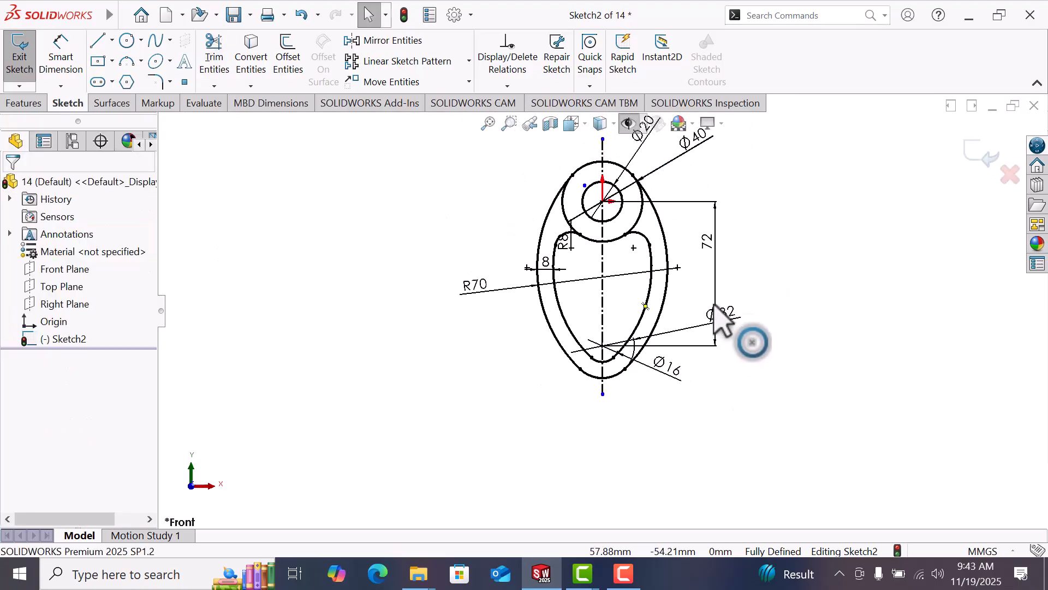
- Reposition the 16 mm diameter dimension below the profile's bottom end
scroll(655, 222, "down", 3)
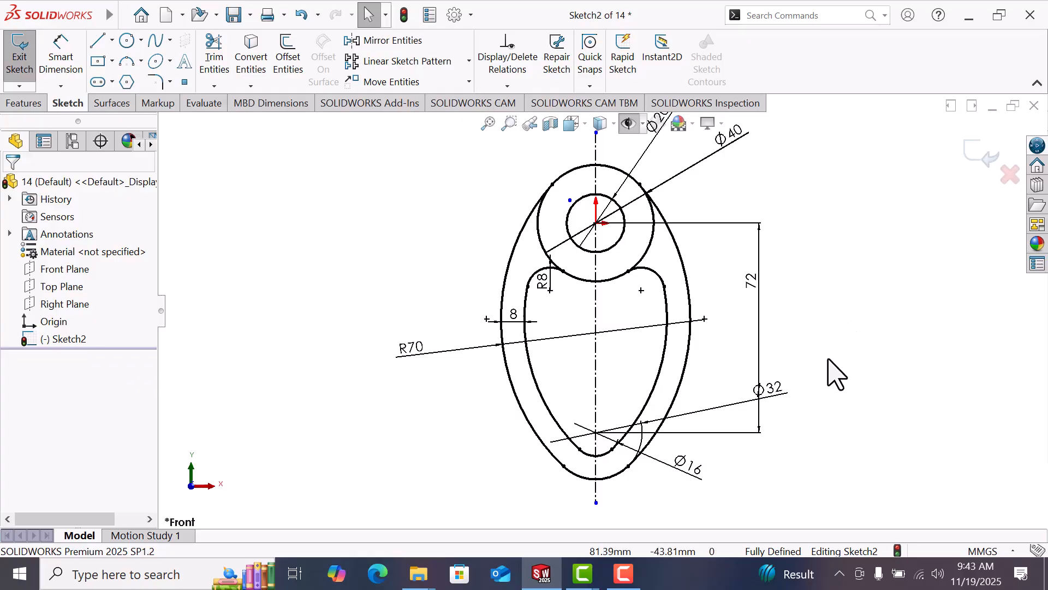
scroll(806, 423, "up", 2)
scroll(677, 334, "down", 2)
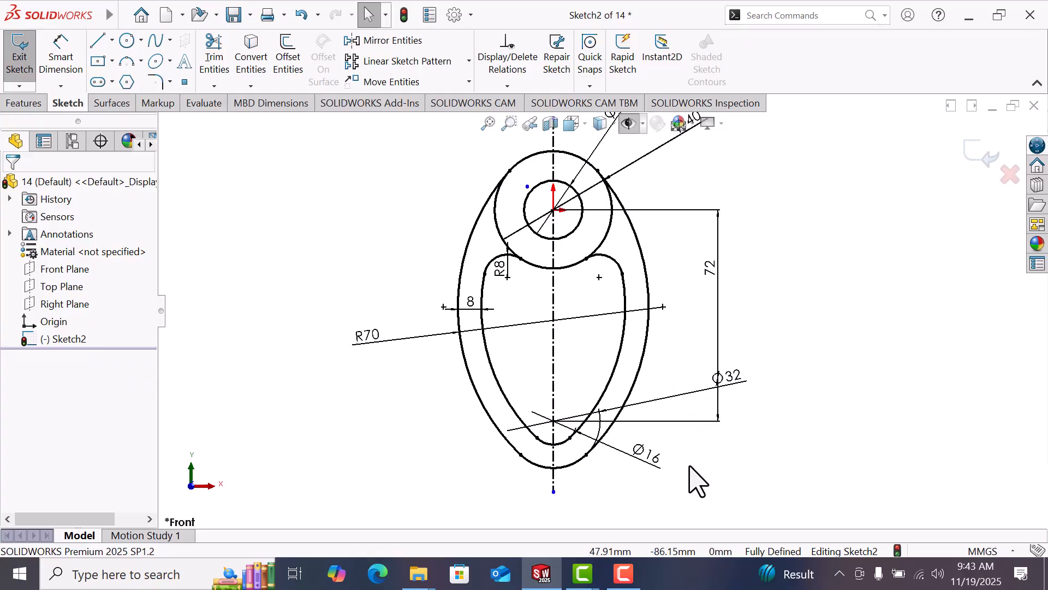
mouse_move(657, 455)
left_mouse_down()
mouse_move(573, 514)
mouse_move(594, 488)
left_mouse_up()
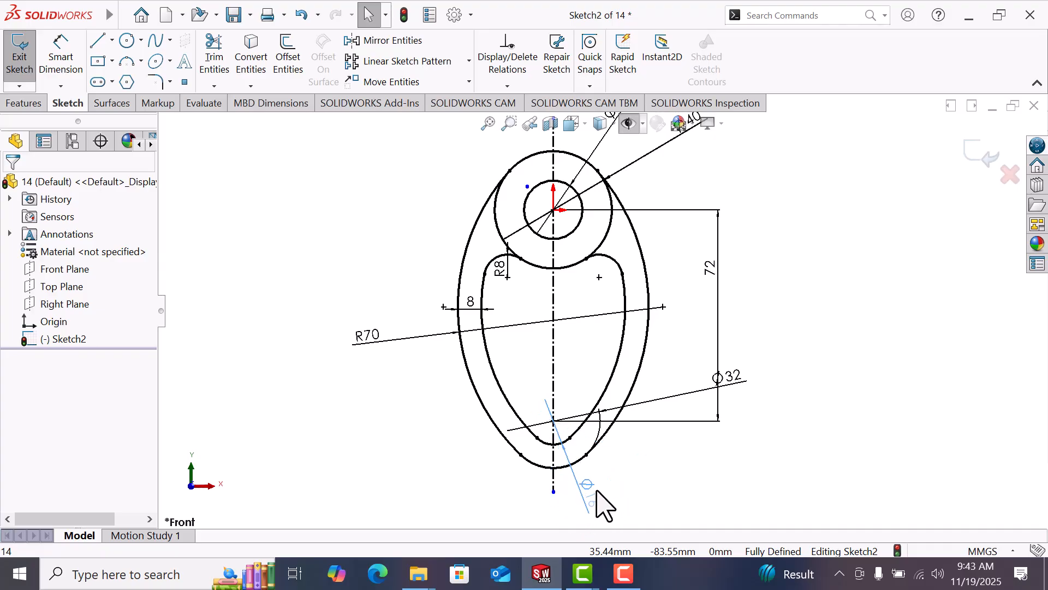
left_click(704, 486)
right_click_drag(704, 487, 720, 358)
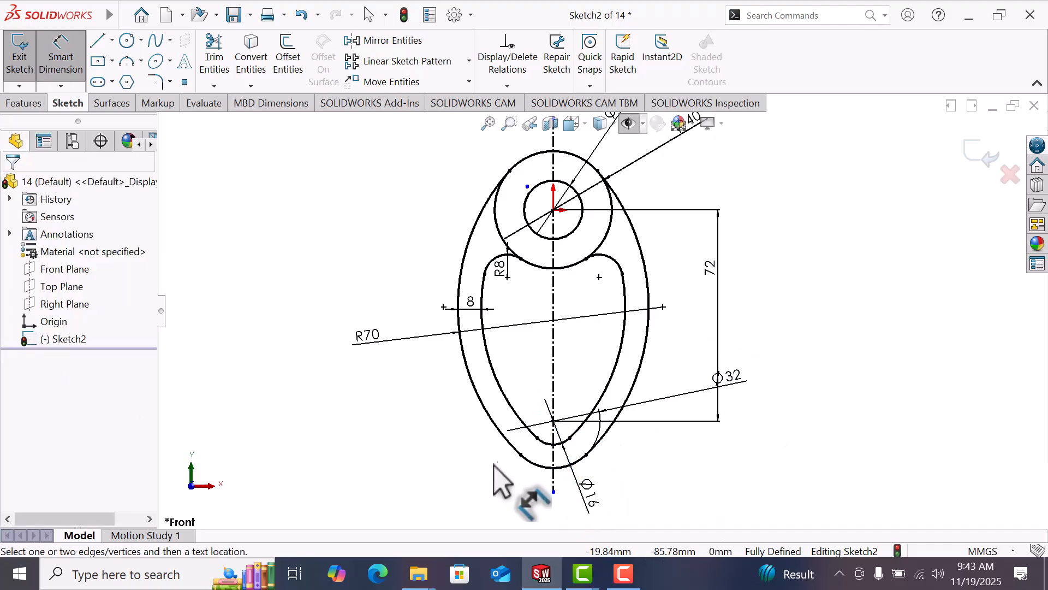
left_click(536, 468)
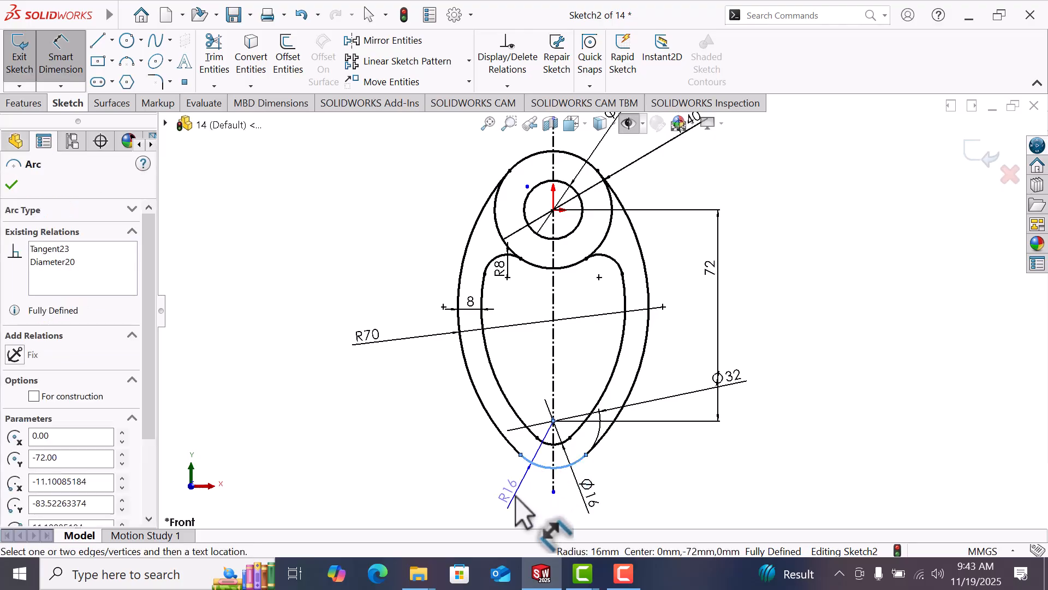
key("Escape")
key("Escape")
- Reposition the R8 dimension text outside the profile, up and to the left of the R70 arc
key("z")
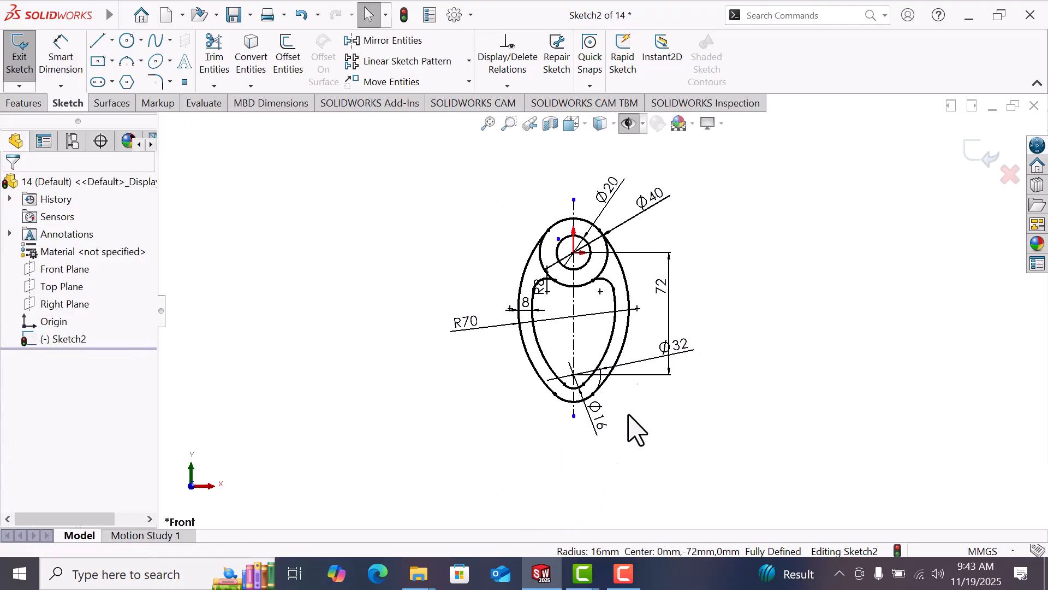
scroll(682, 287, "down", 2)
left_click_drag(474, 299, 431, 273)
left_click(738, 287)
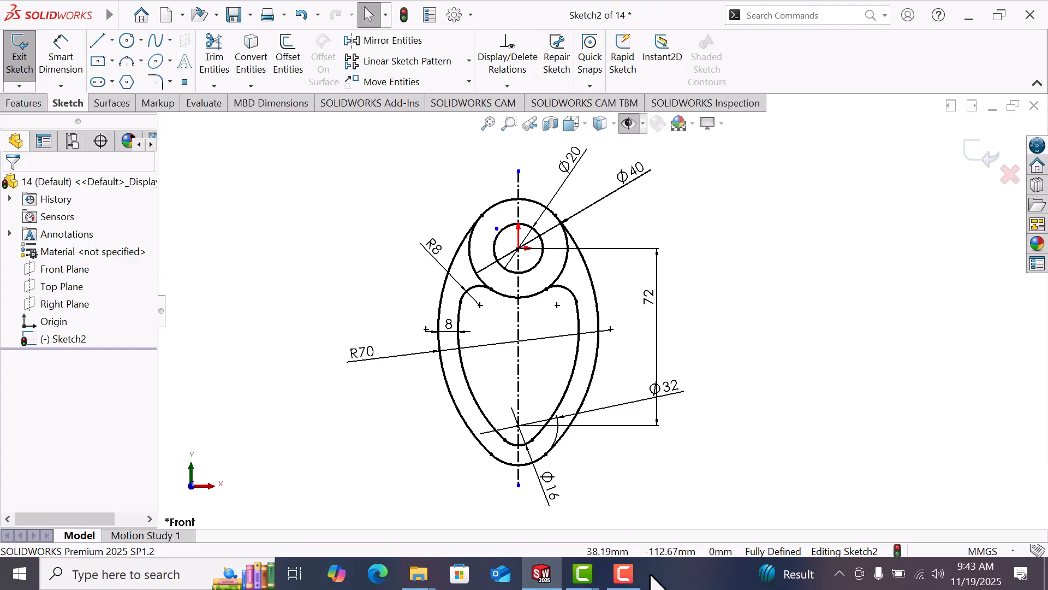
key("F10")
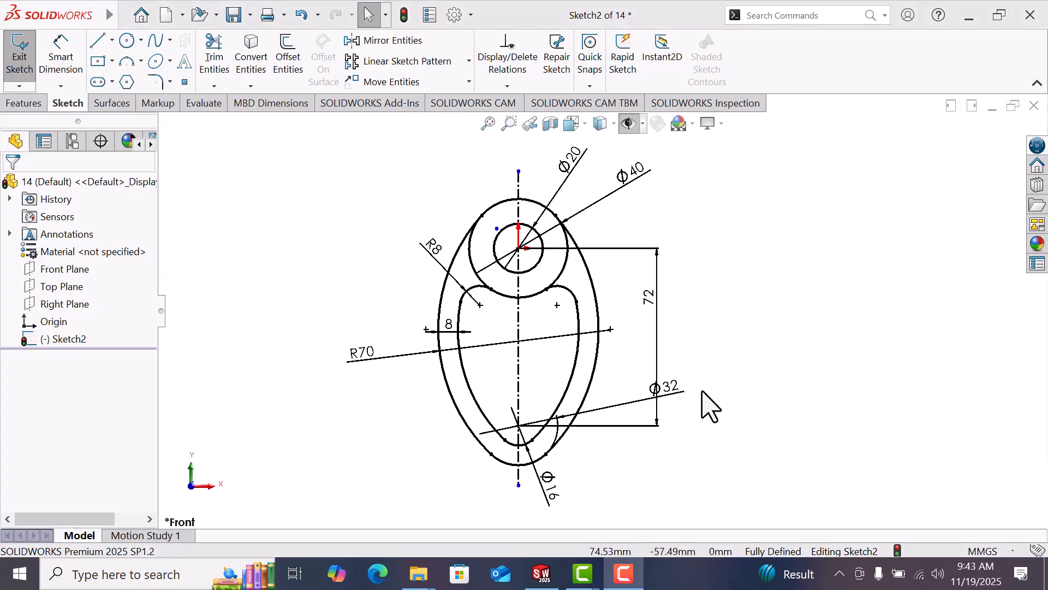